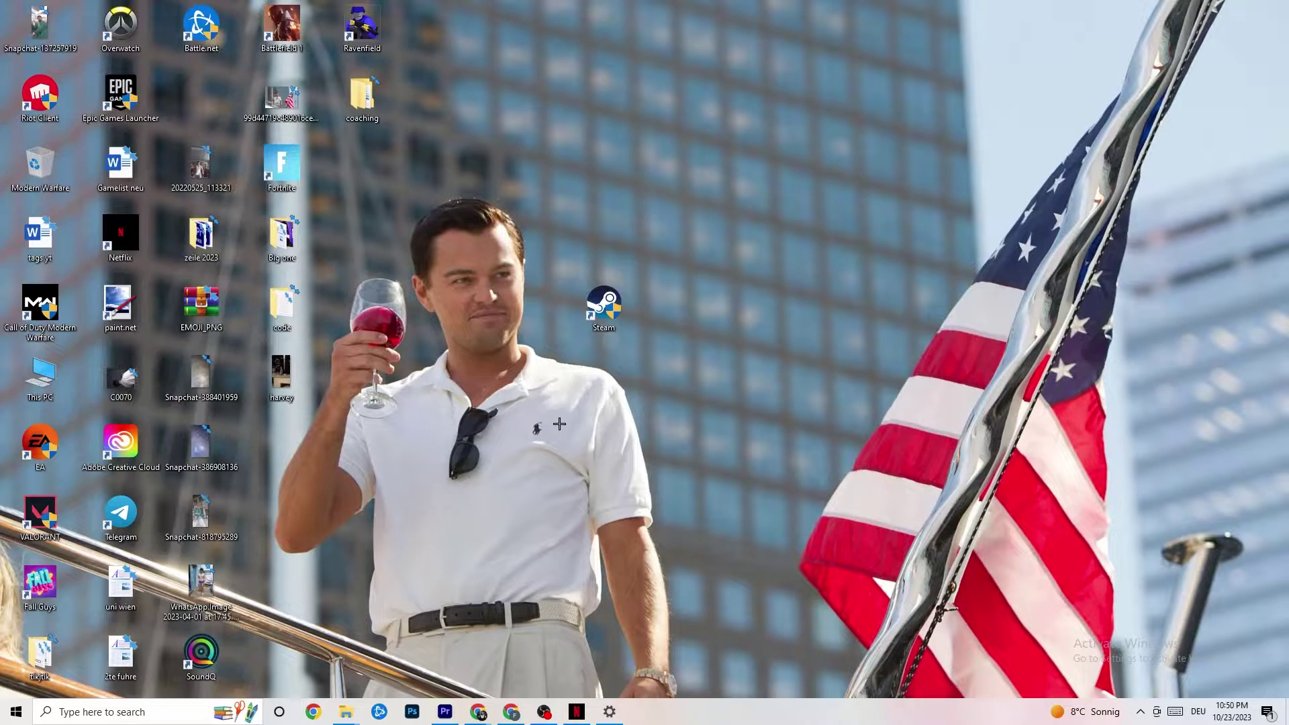
- Drag the Steam desktop shortcut higher up, apart from the other icons
left_click_drag(594, 302, 592, 231)
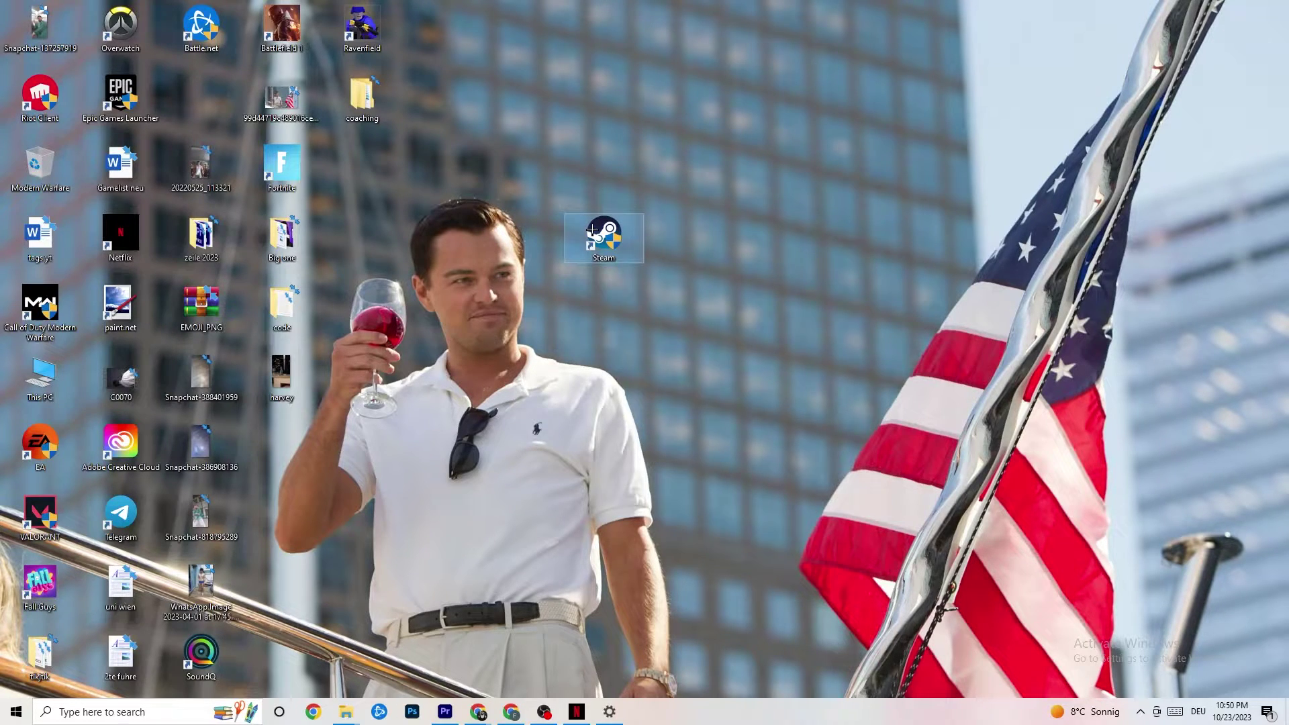
- Set the Steam shortcut to Windows 8 compatibility, keep administrator on and reduced color off, and save
right_click(592, 231)
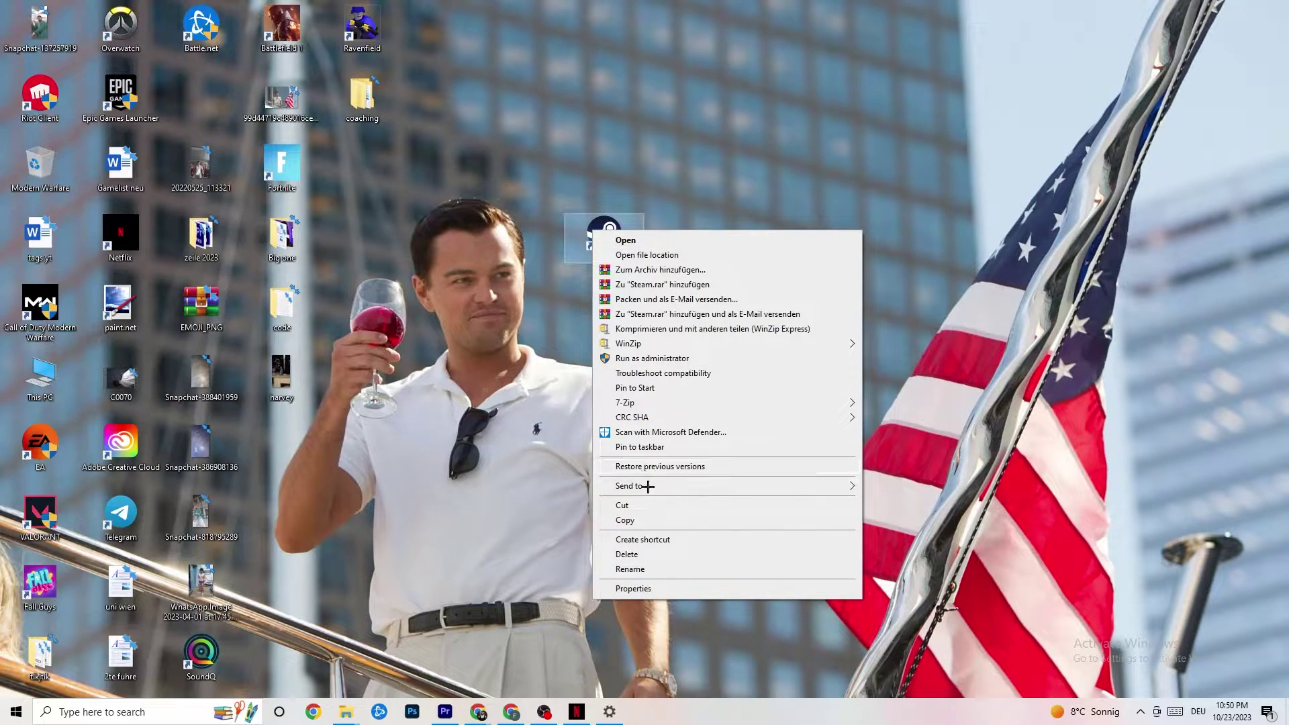
left_click(632, 588)
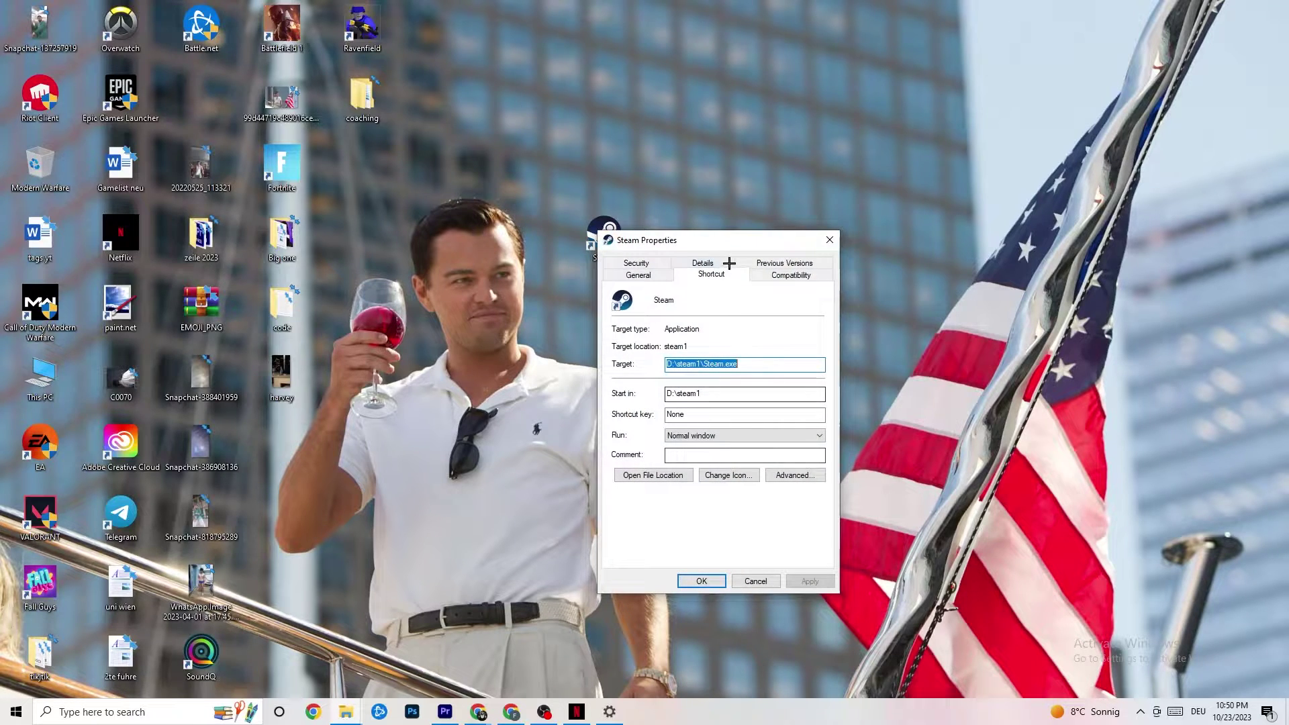
left_click_drag(729, 264, 638, 136)
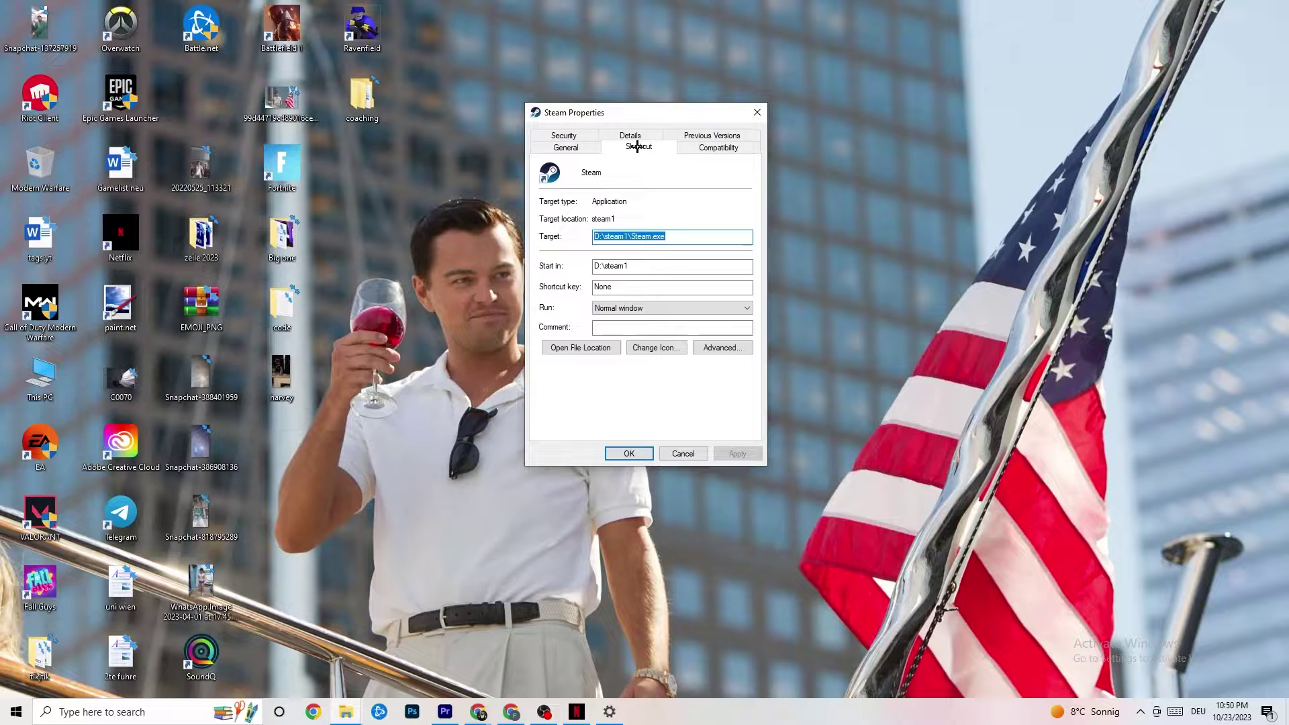
left_click(713, 147)
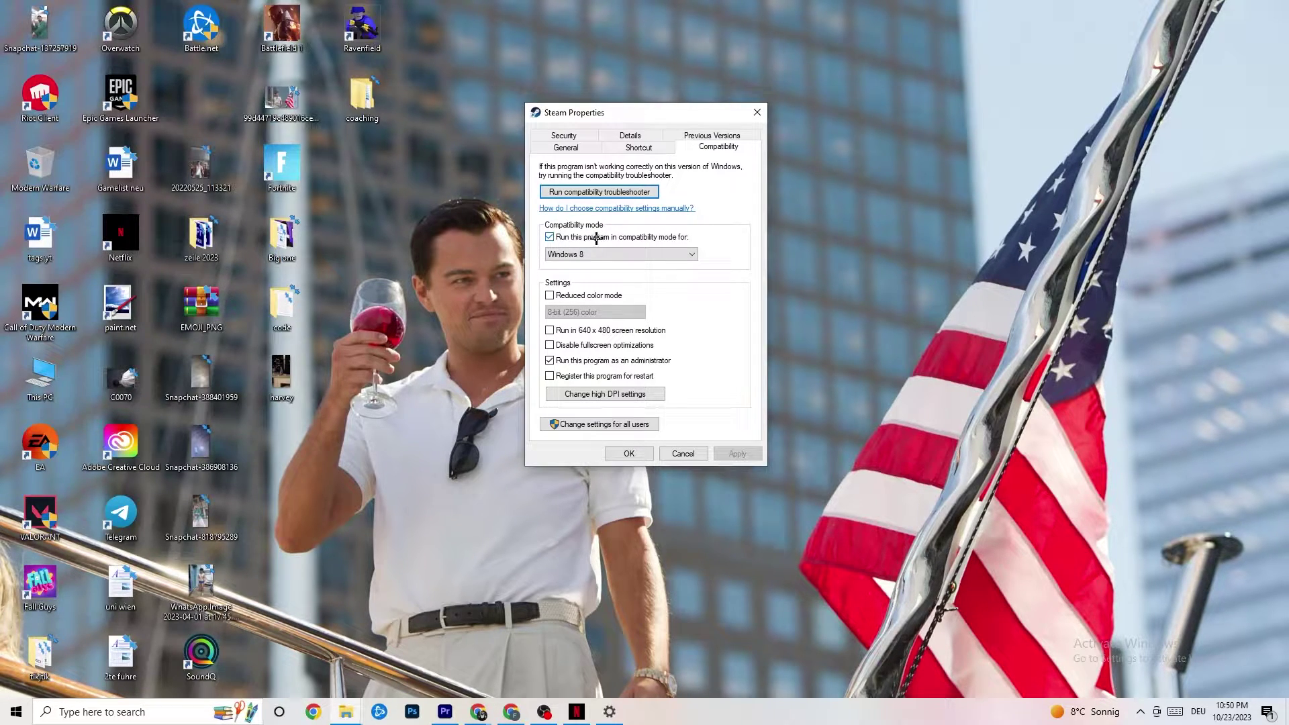
left_click(652, 248)
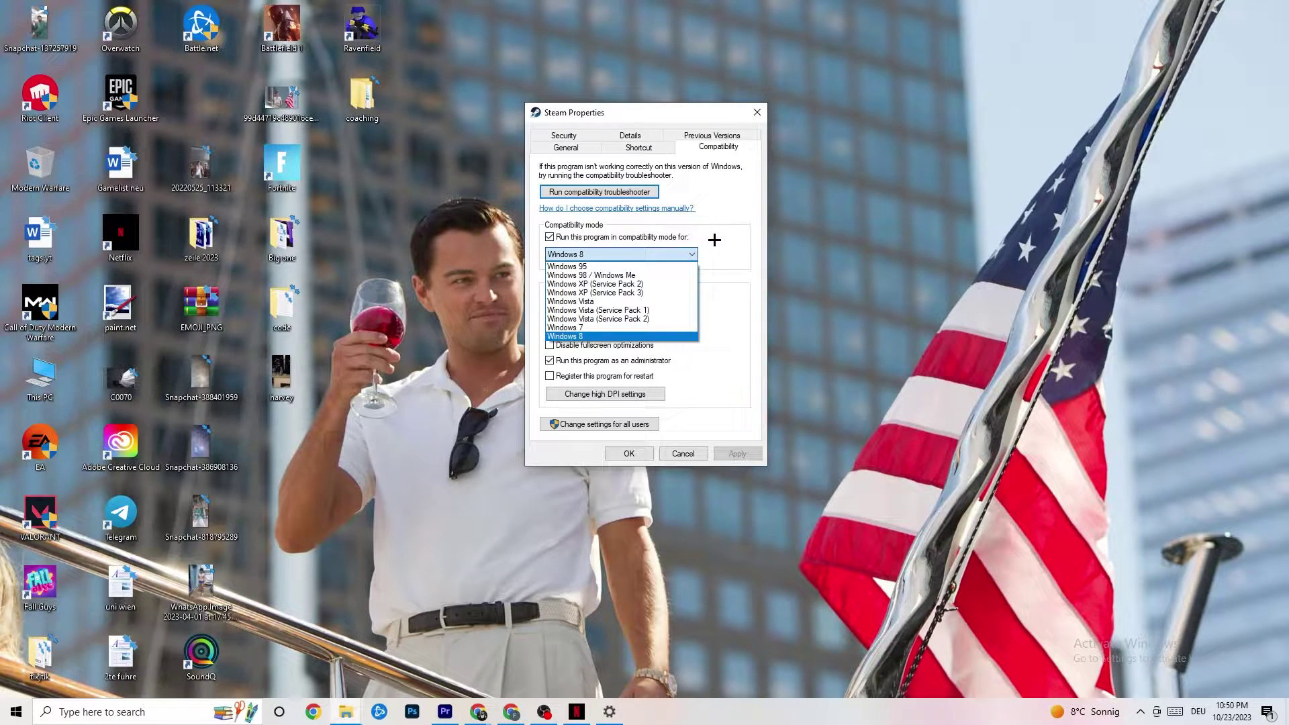
left_click(646, 335)
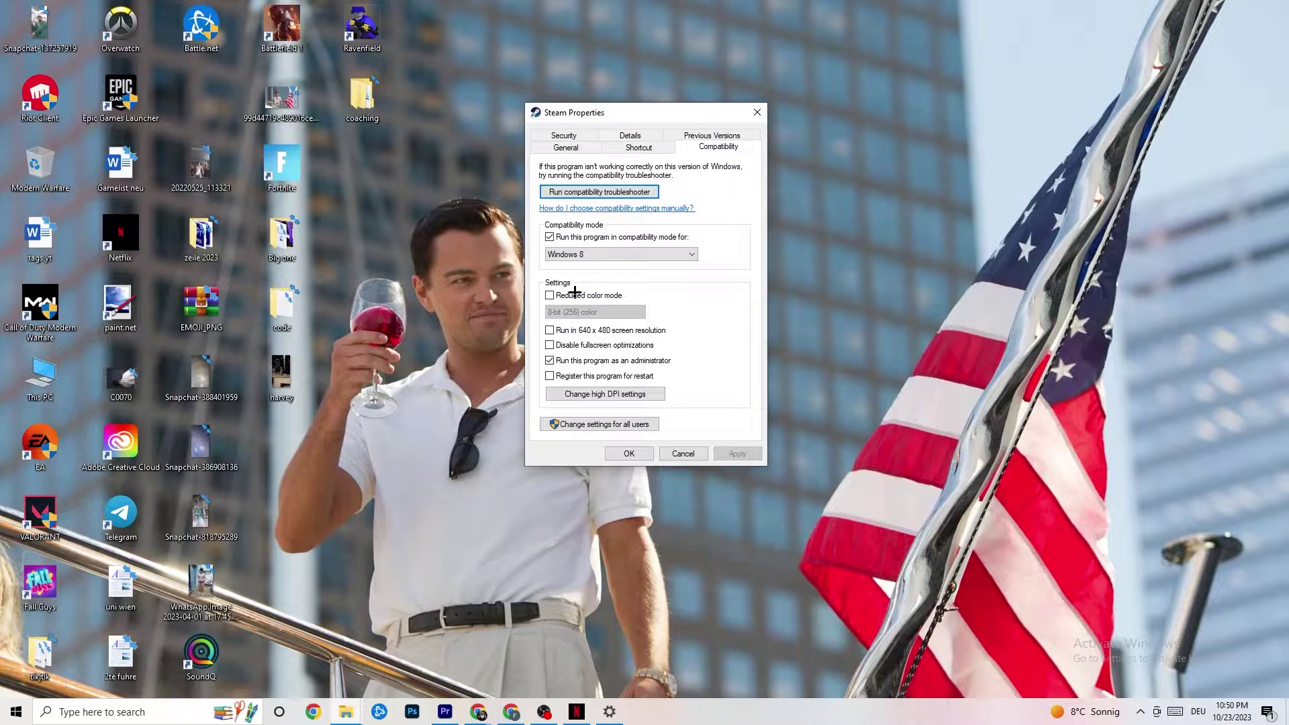
left_click(551, 295)
left_click(550, 295)
left_click(631, 454)
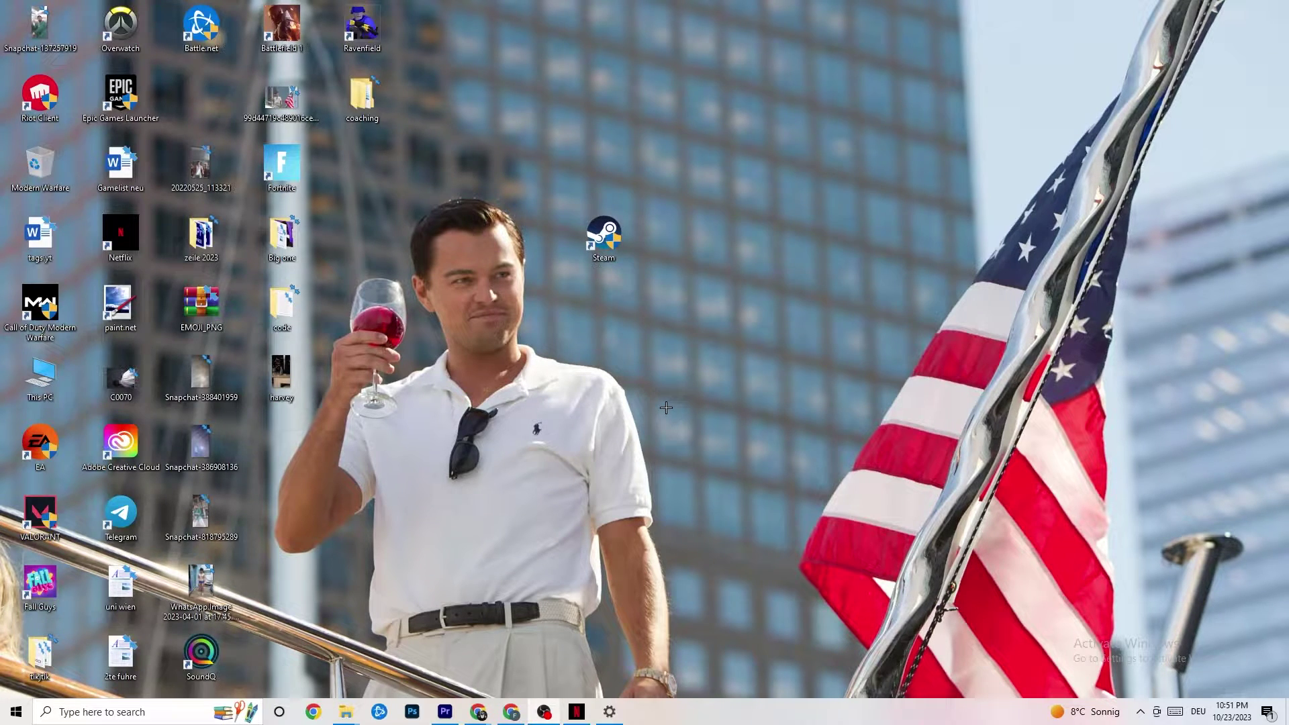
- Dismiss the Steam shortcut menu and open Windows Settings from Start at its Home page
right_click(579, 241)
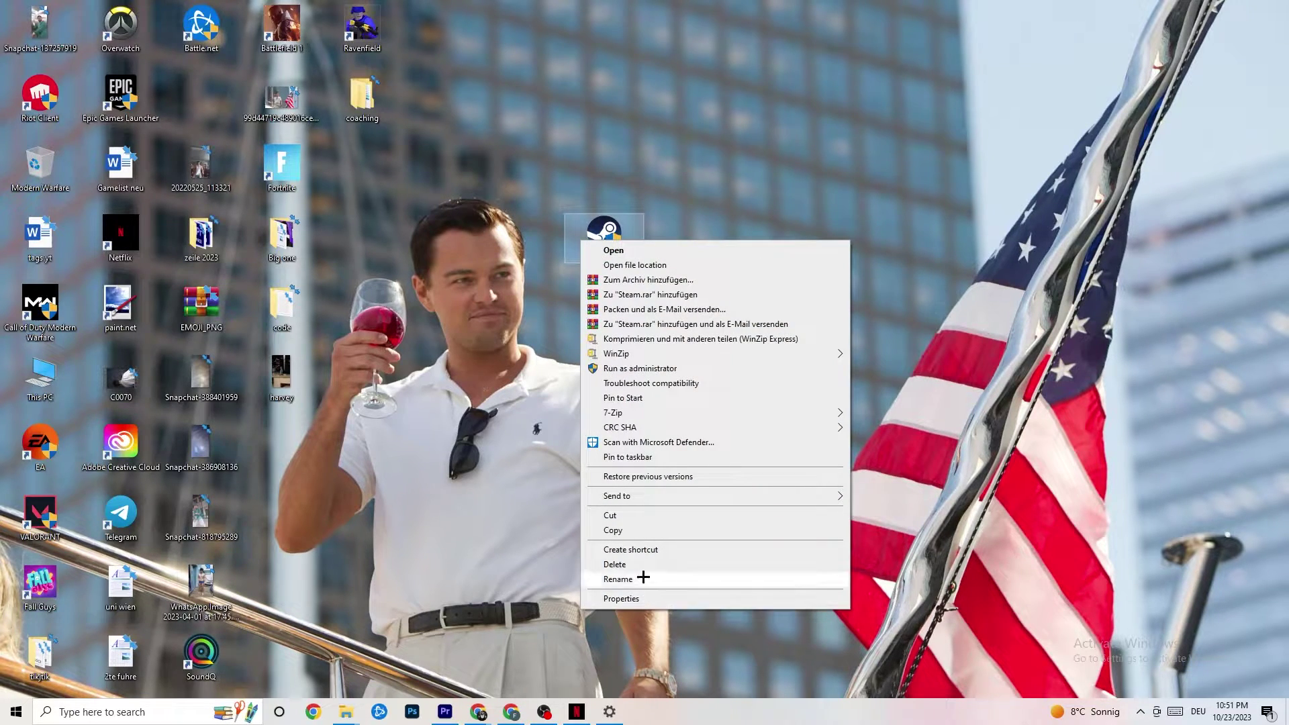
left_click(501, 275)
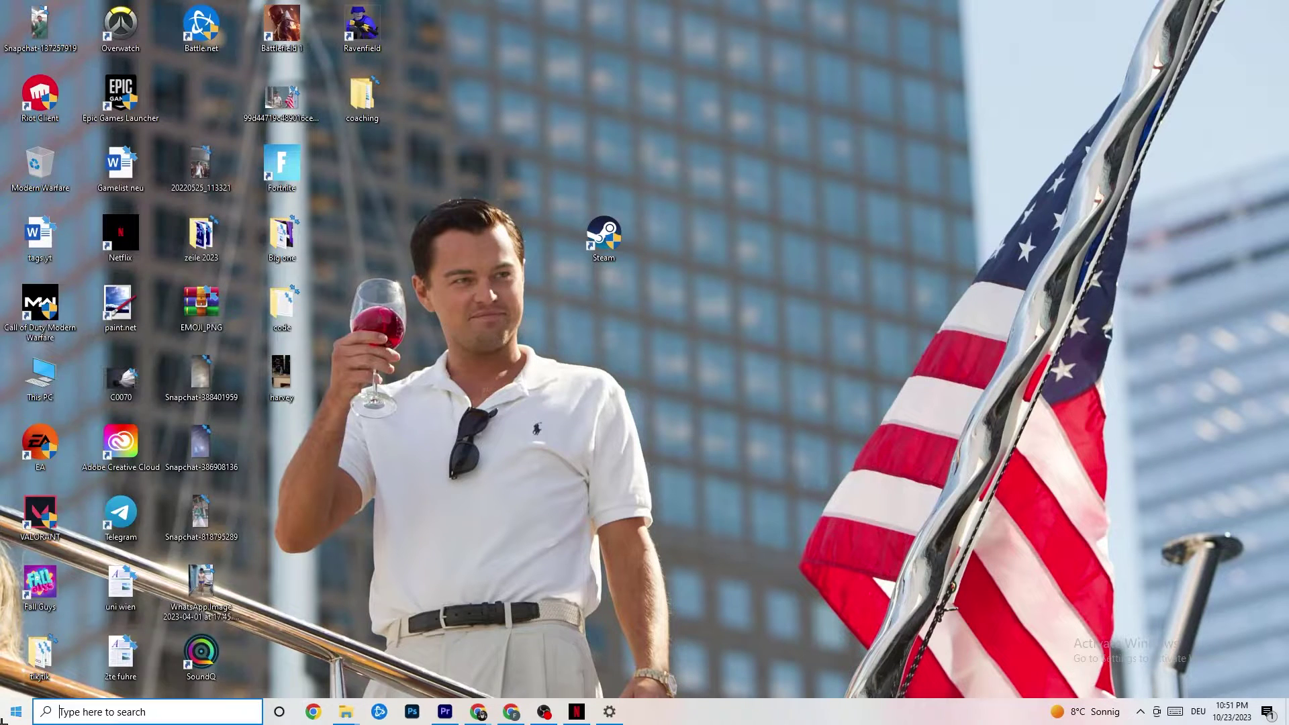
left_click(17, 711)
left_click(609, 712)
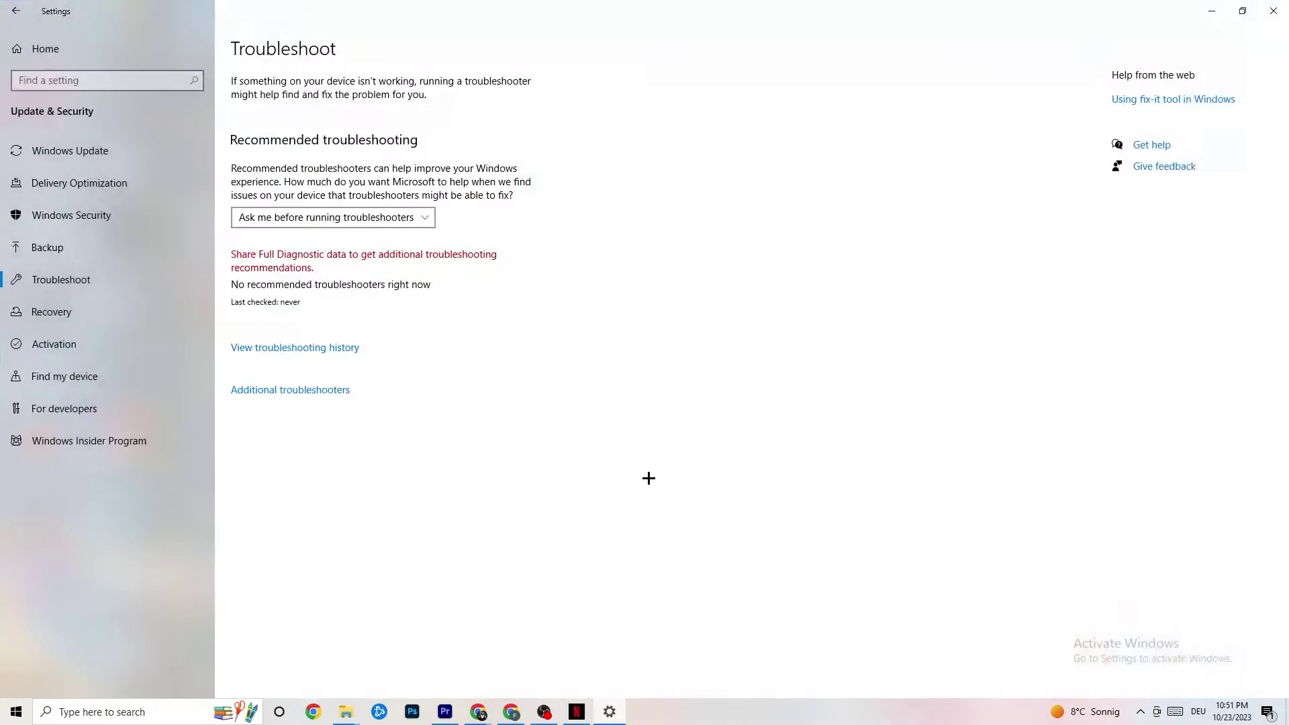
left_click(5, 36)
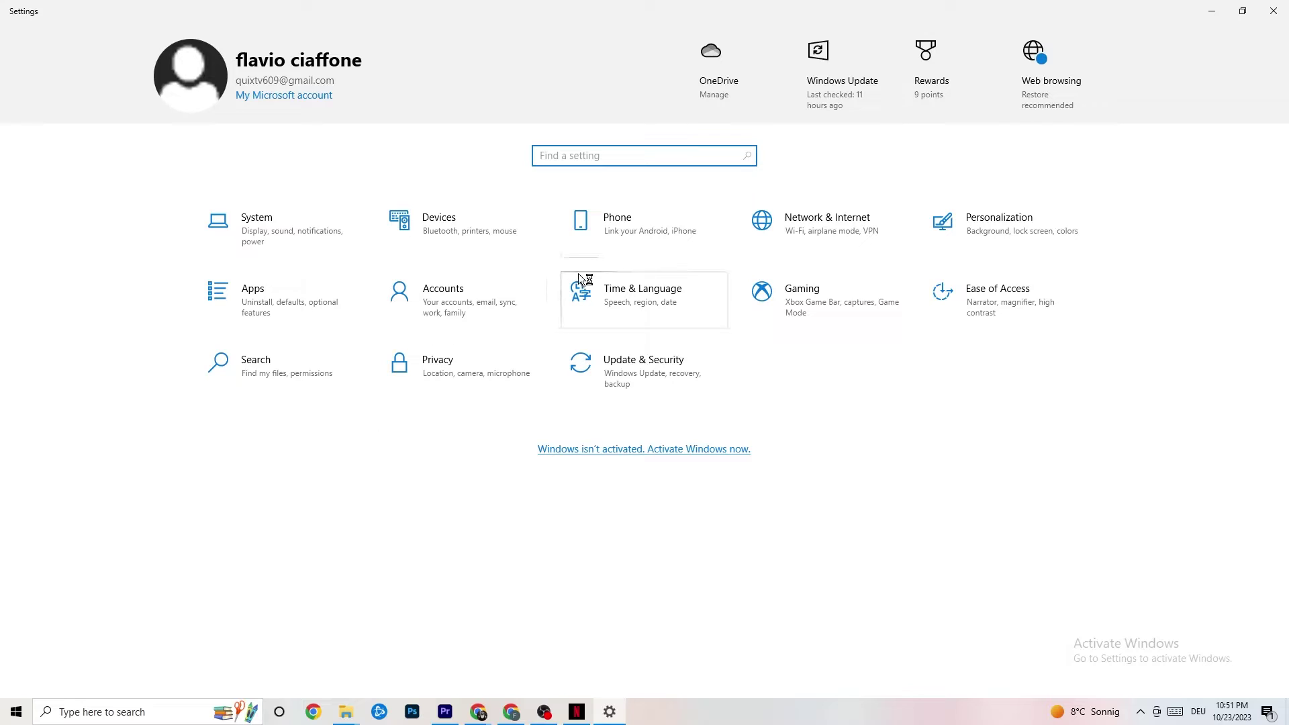
- Confirm the System display scaling stays at 100% at 1920 × 1080, then go to Power & sleep
left_click(299, 245)
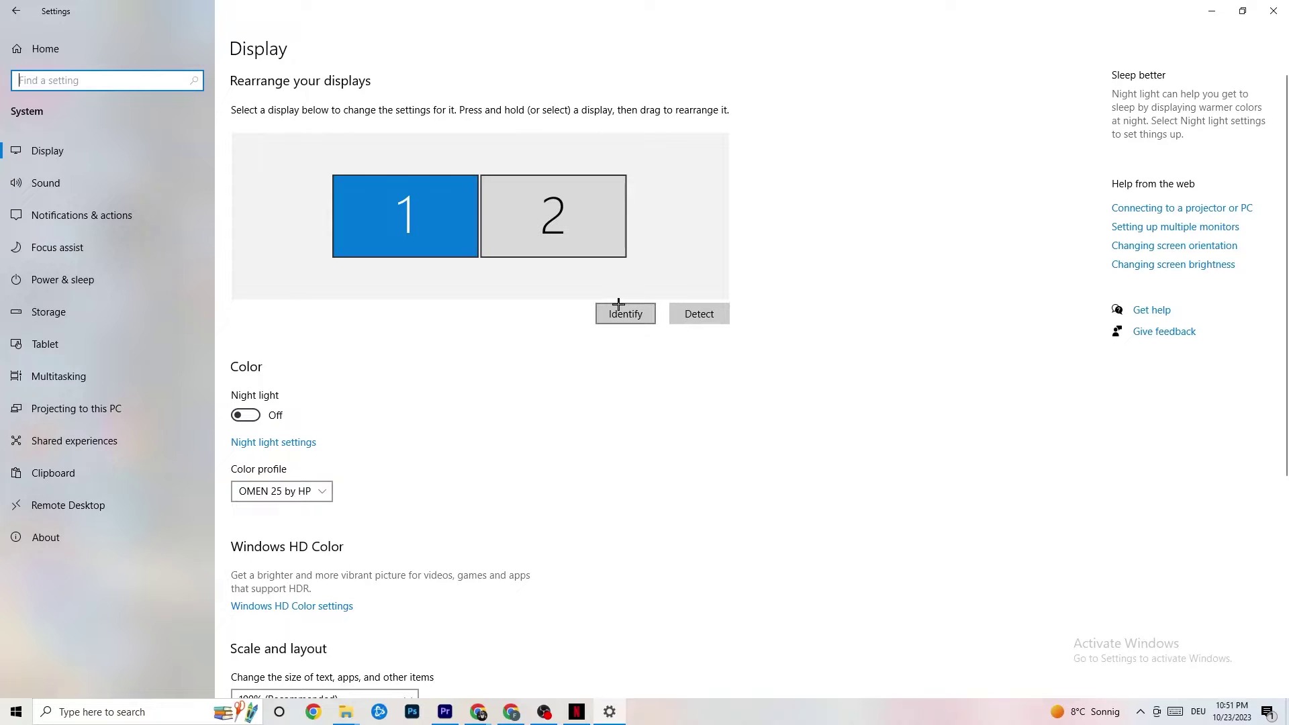
scroll(371, 221, "down", 5)
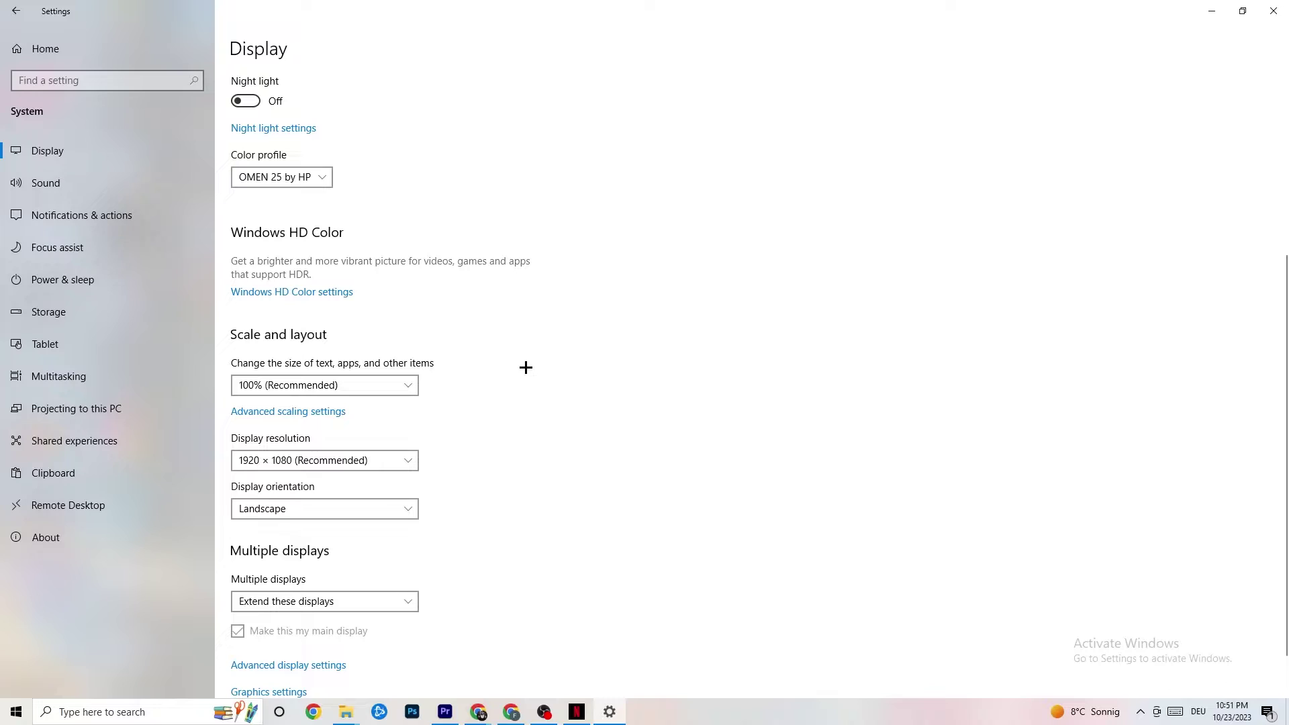
left_click(389, 376)
left_click(582, 333)
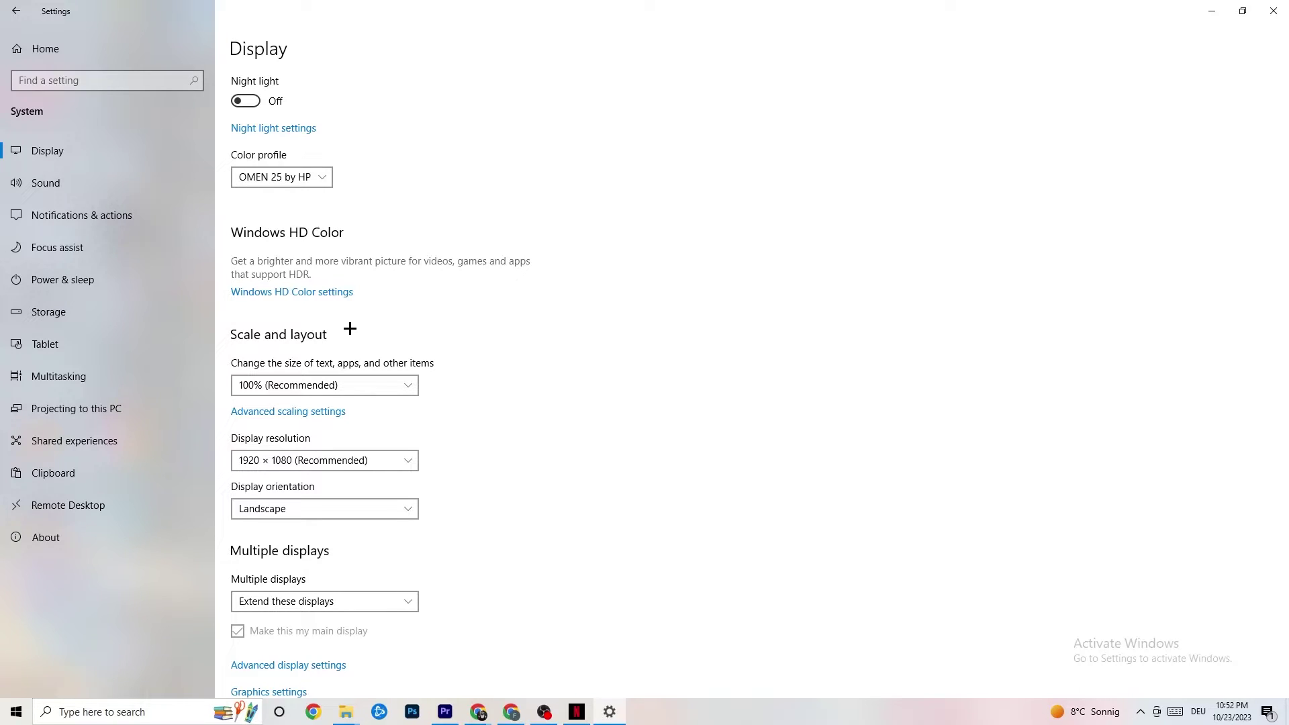
left_click(85, 276)
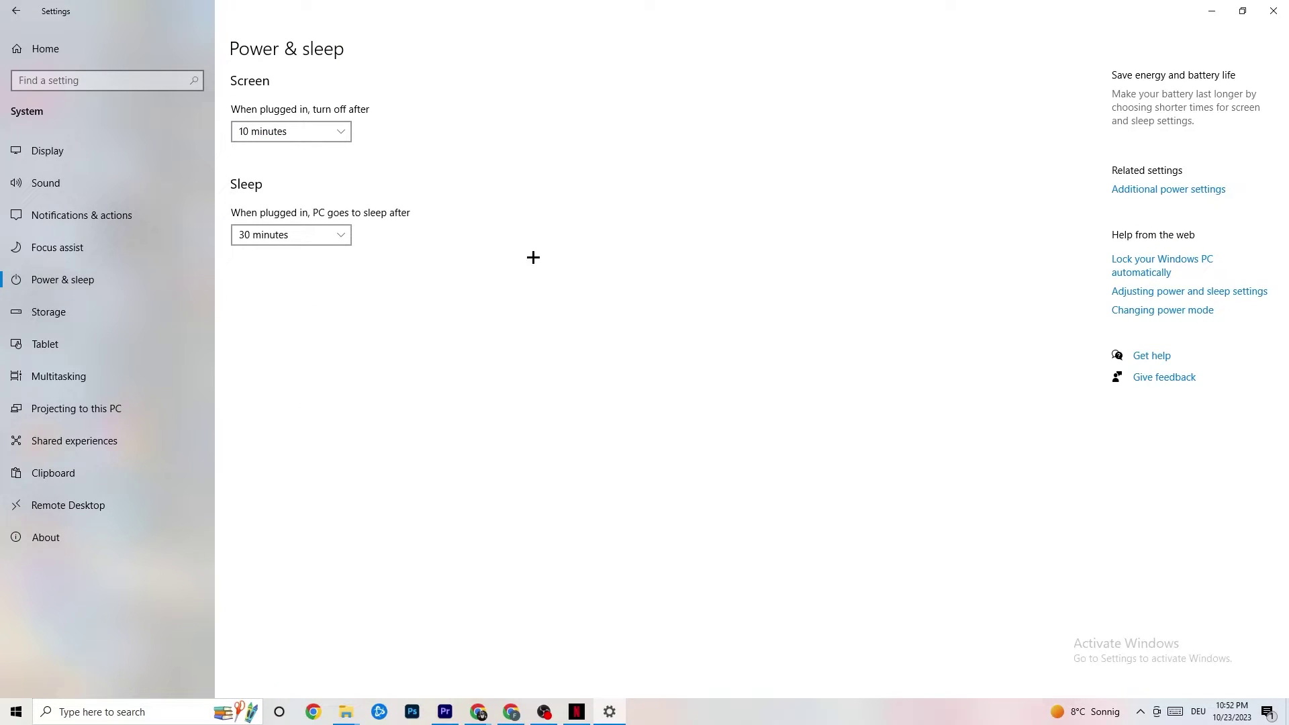
left_click(1180, 190)
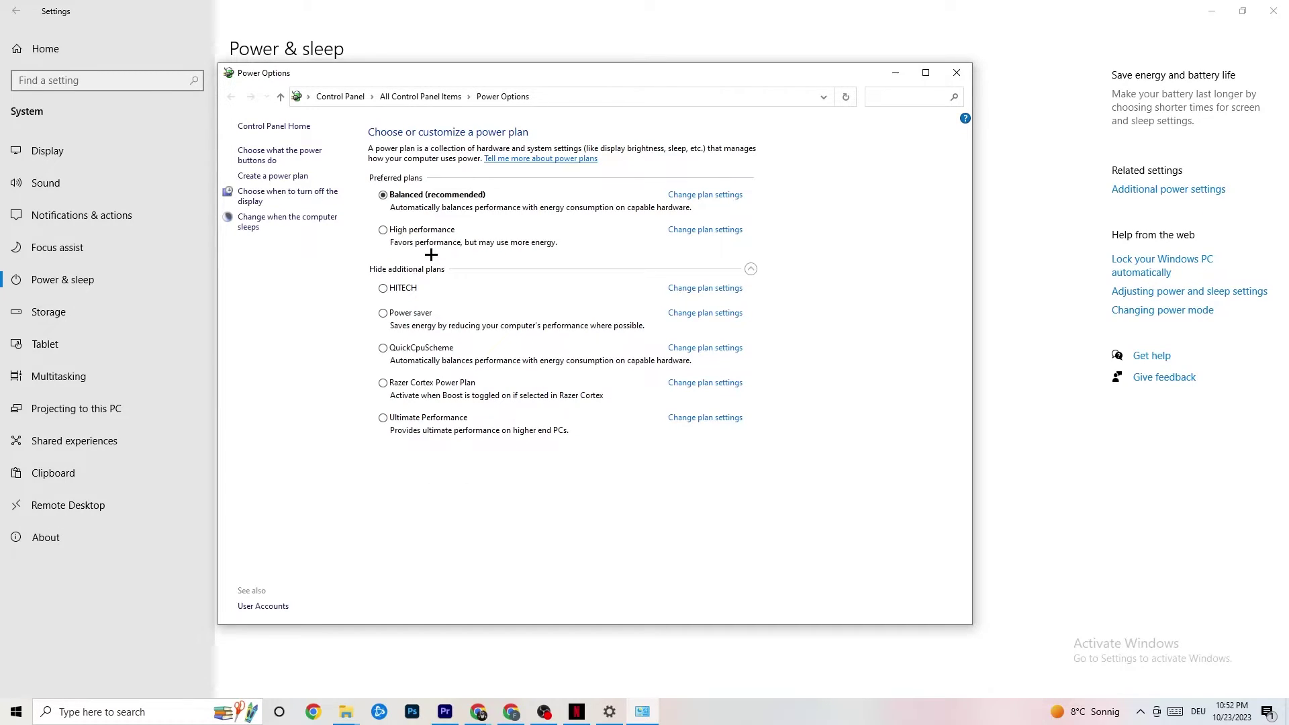
left_click(954, 77)
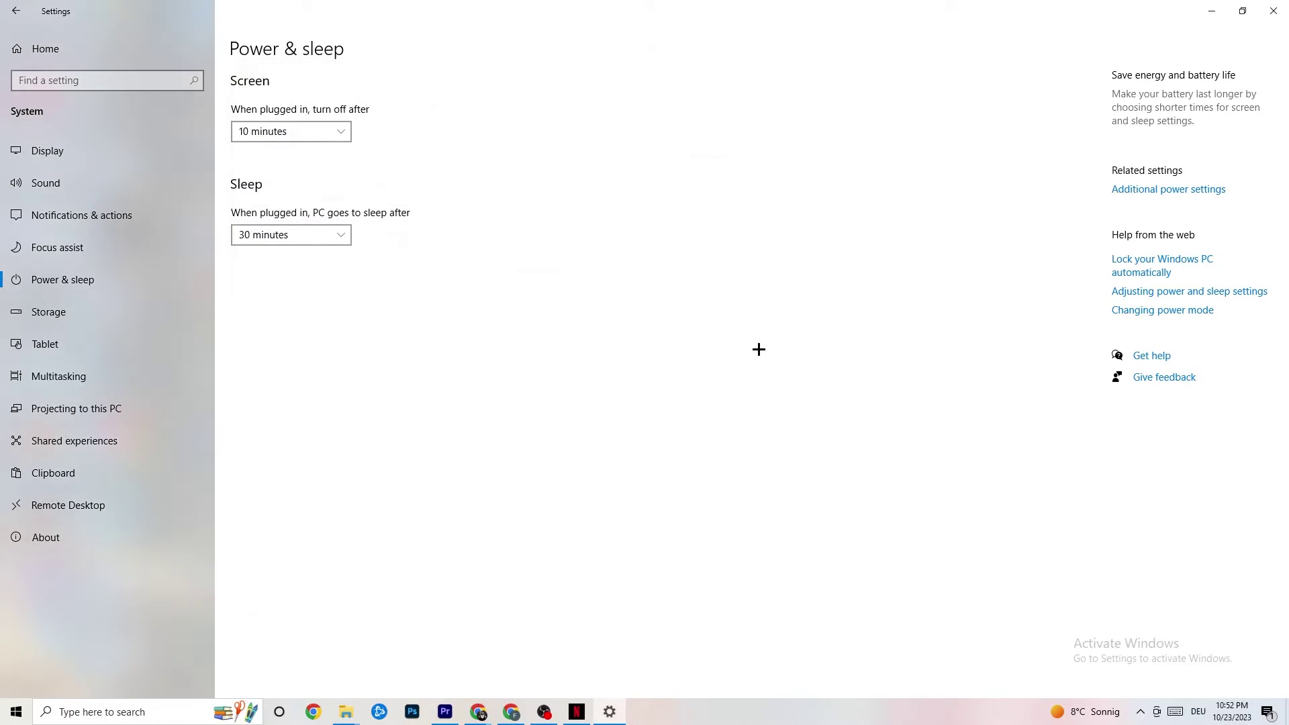
- Keep Storage Sense on and running every week, then return to the Settings Home page
left_click(76, 316)
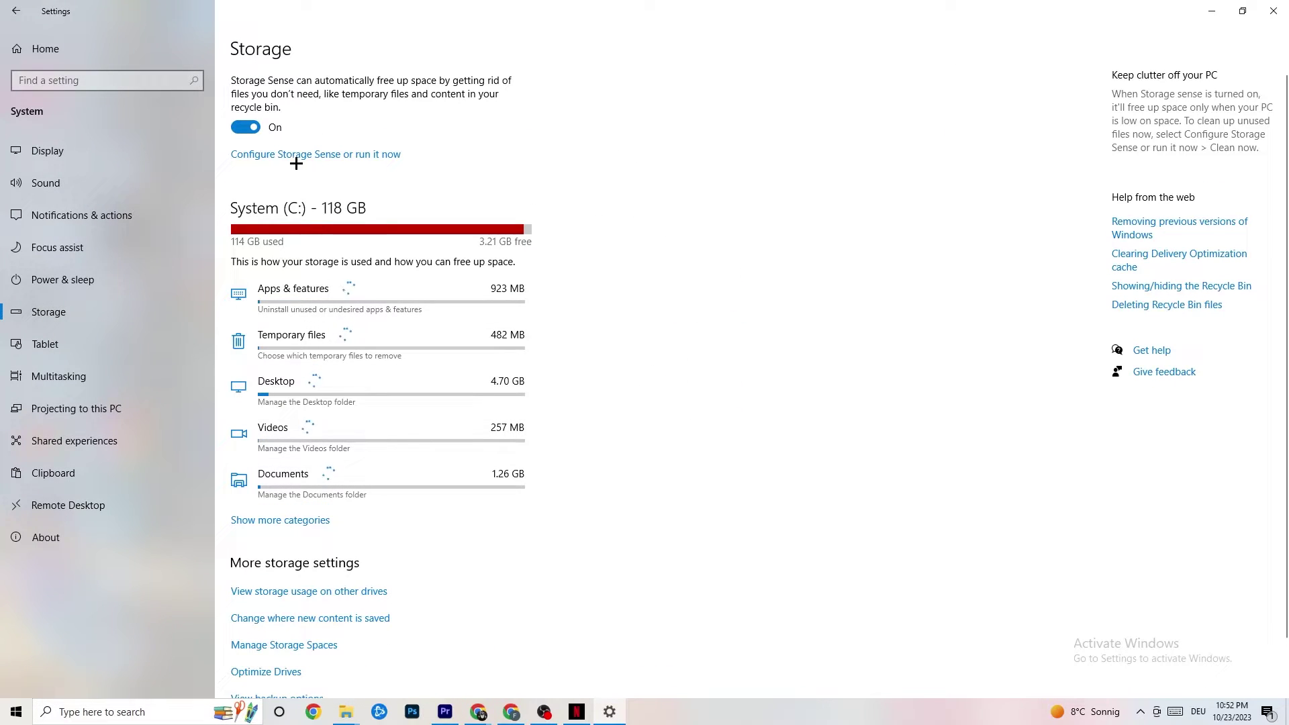
left_click(366, 154)
left_click(149, 192)
left_click(276, 311)
left_click(87, 192)
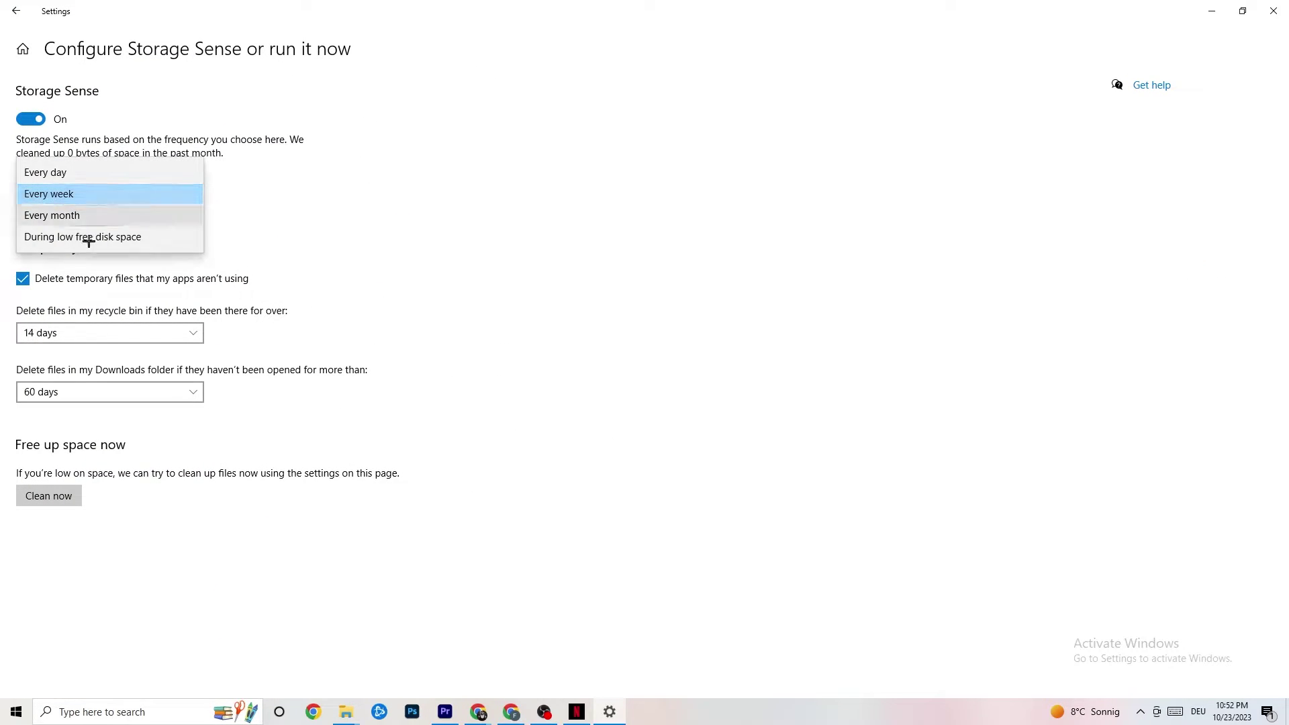
left_click(460, 113)
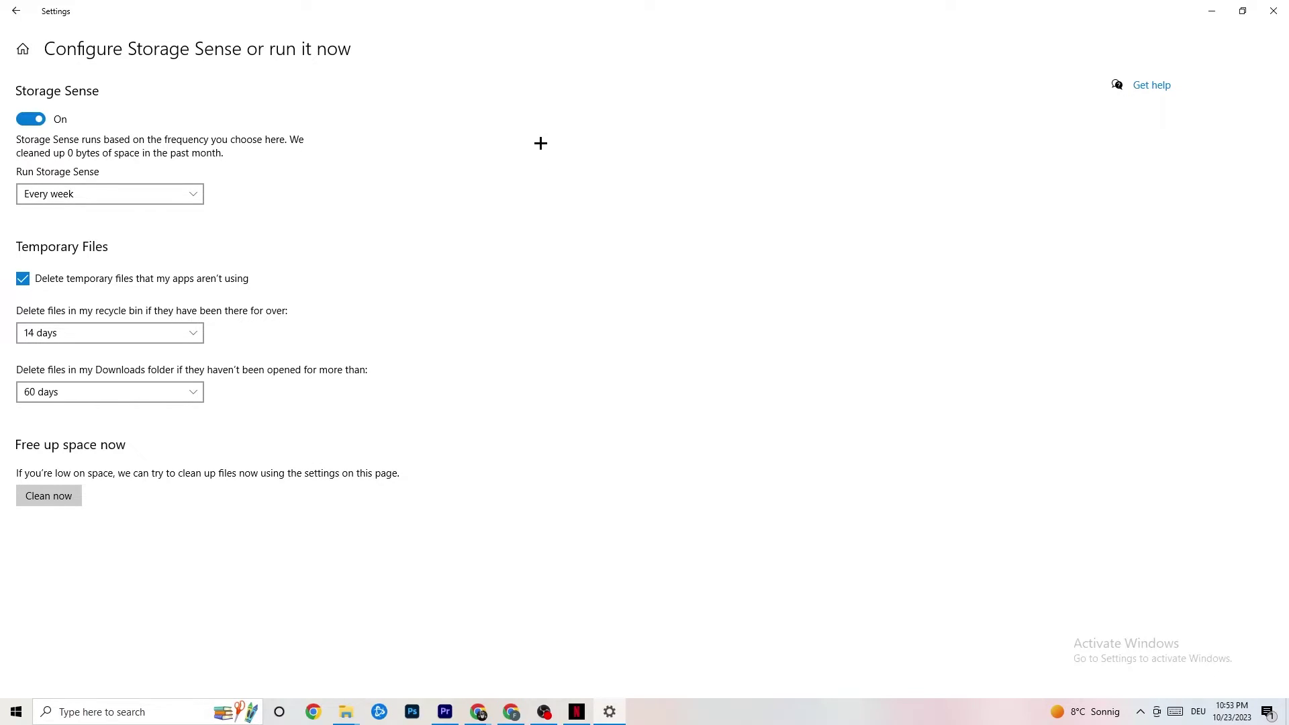
left_click(17, 11)
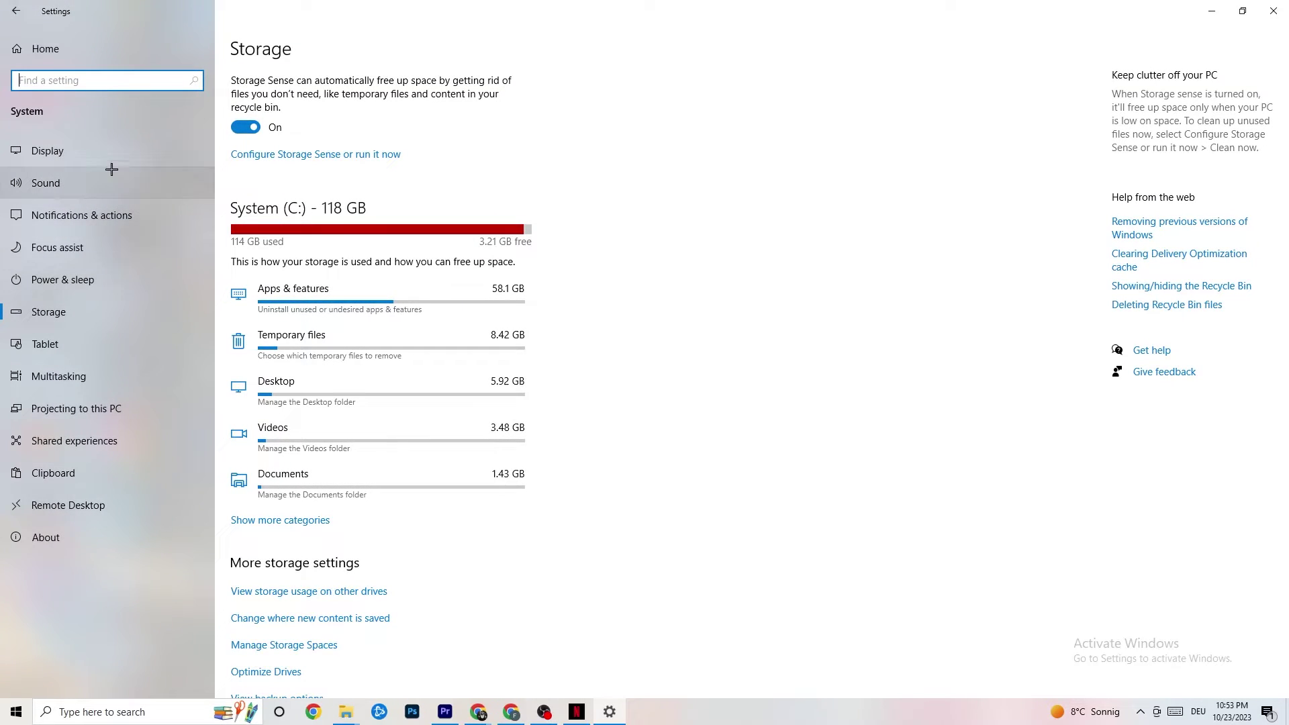
left_click(16, 11)
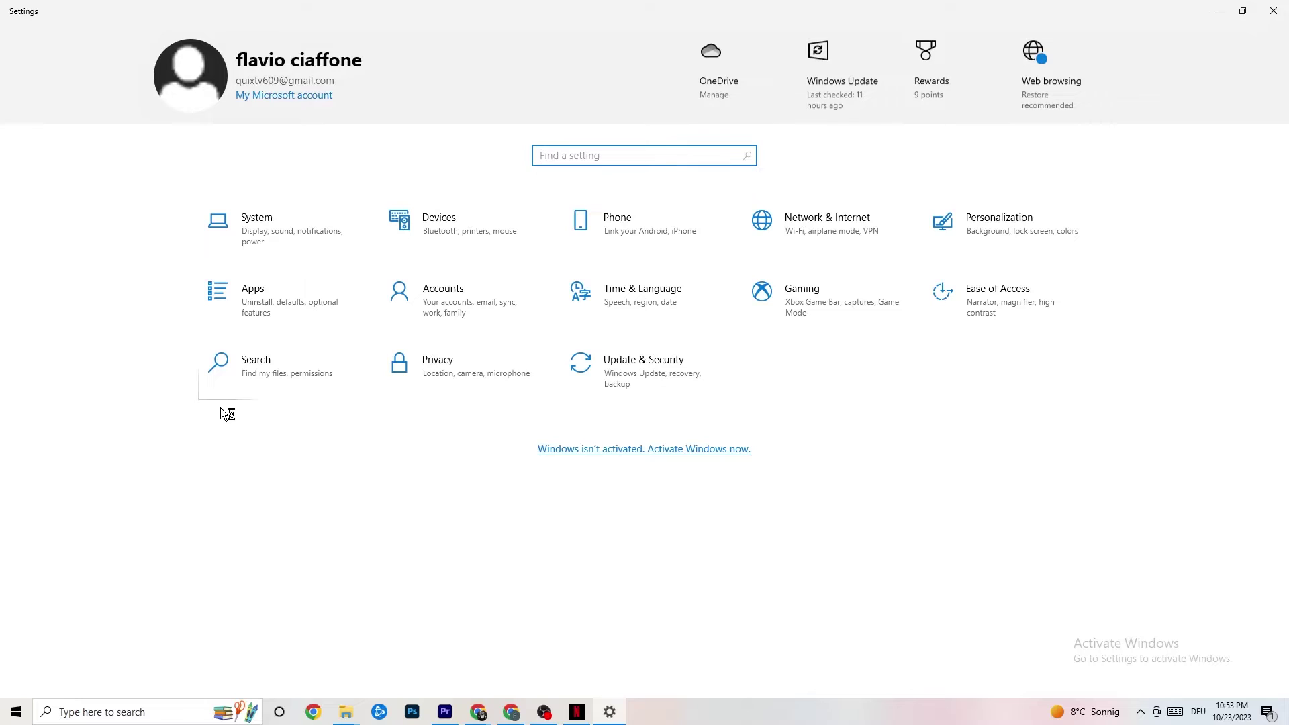
- Open Gaming settings with Xbox Game Bar off and view the Captures page
left_click(827, 308)
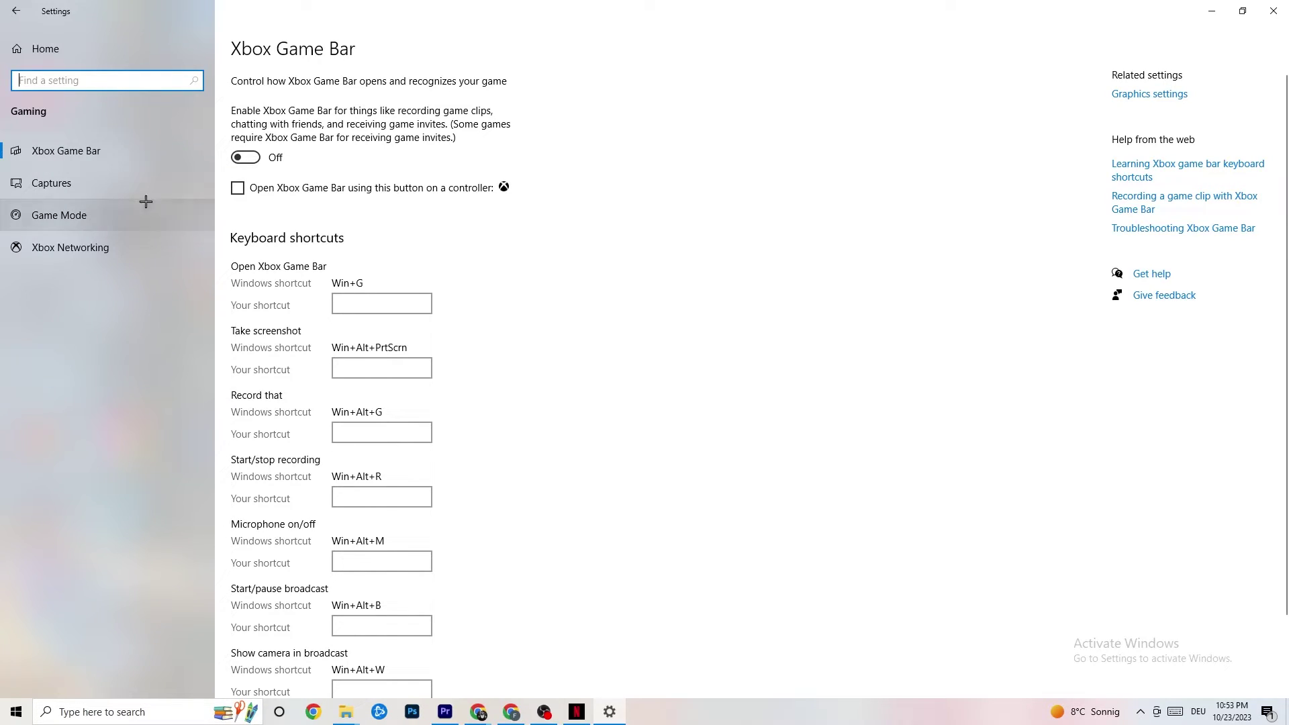
left_click(85, 175)
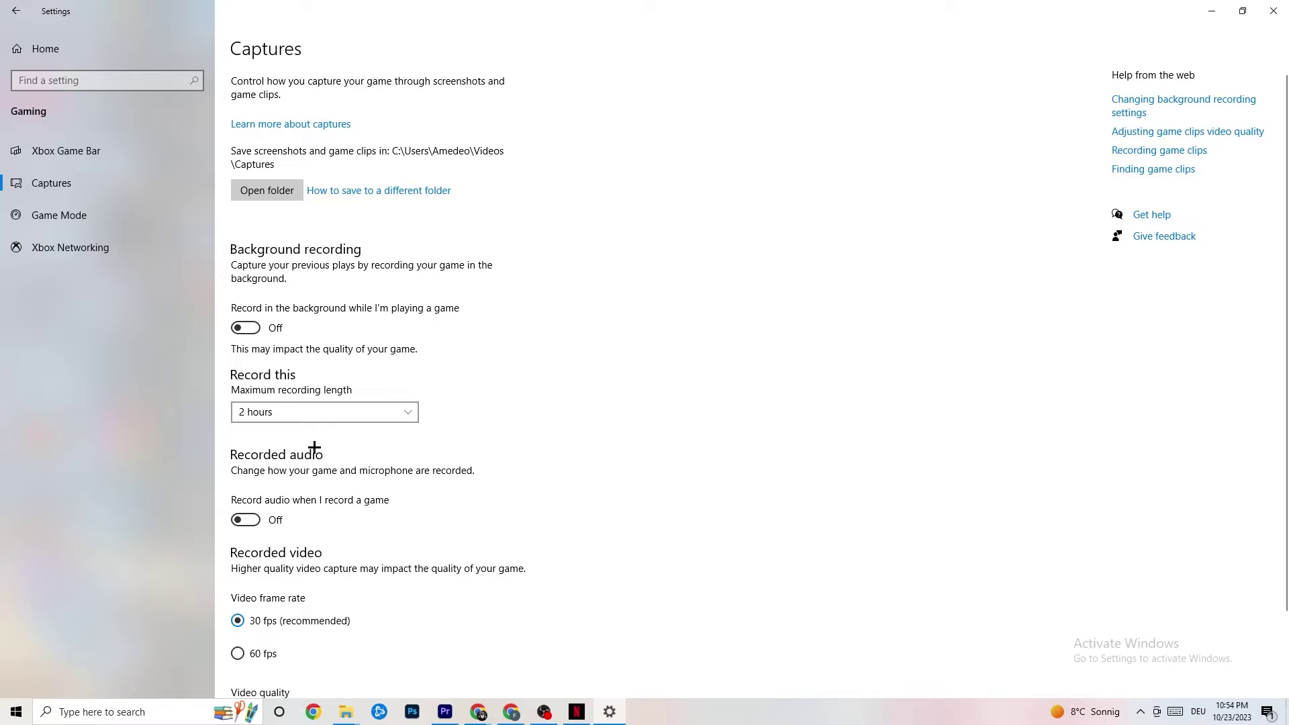
- Verify Game Mode is switched on, then close Settings
left_click(67, 216)
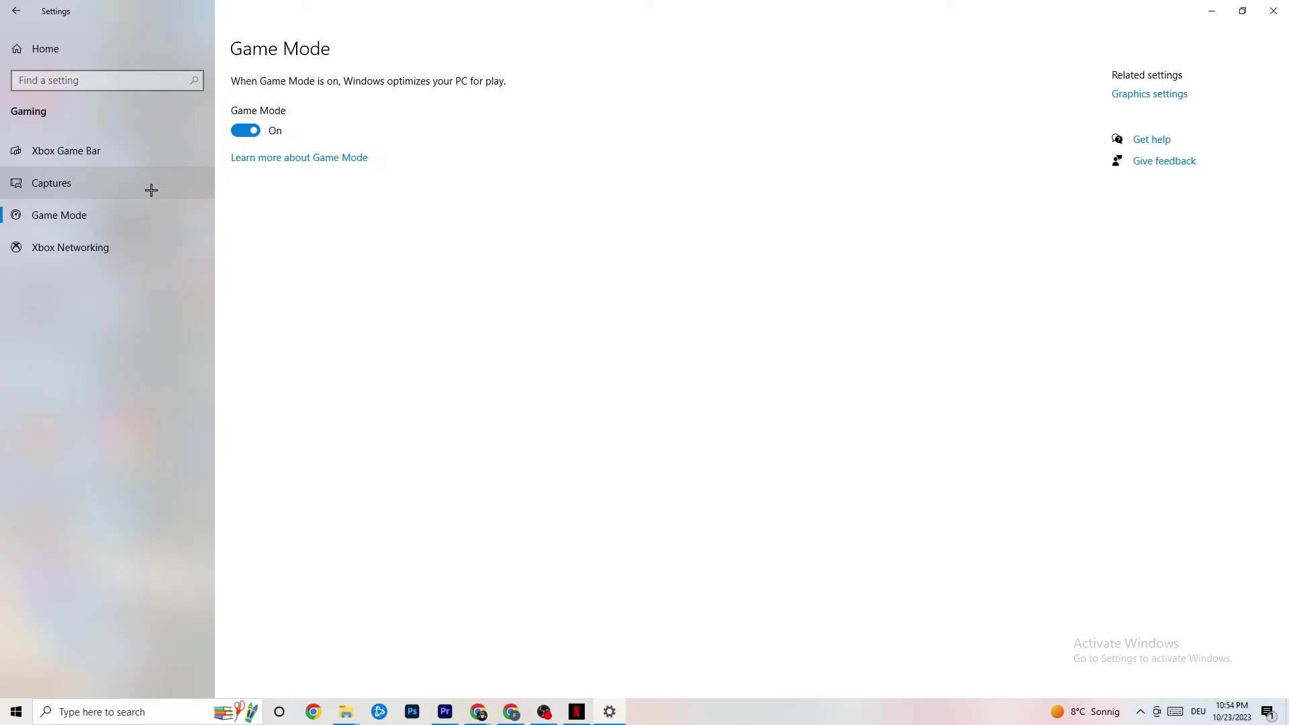
left_click(1269, 11)
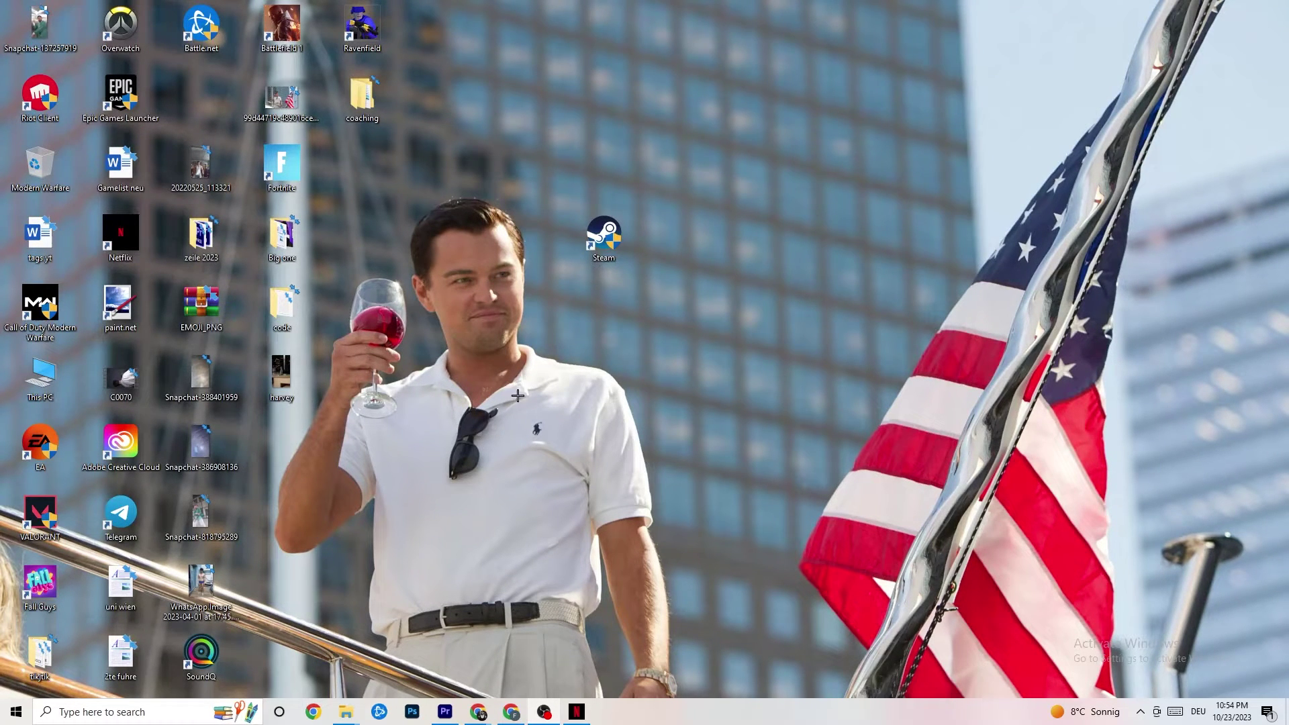
- Launch Task Manager from the taskbar, maximize it, and review the Netflix process without ending it
right_click(658, 721)
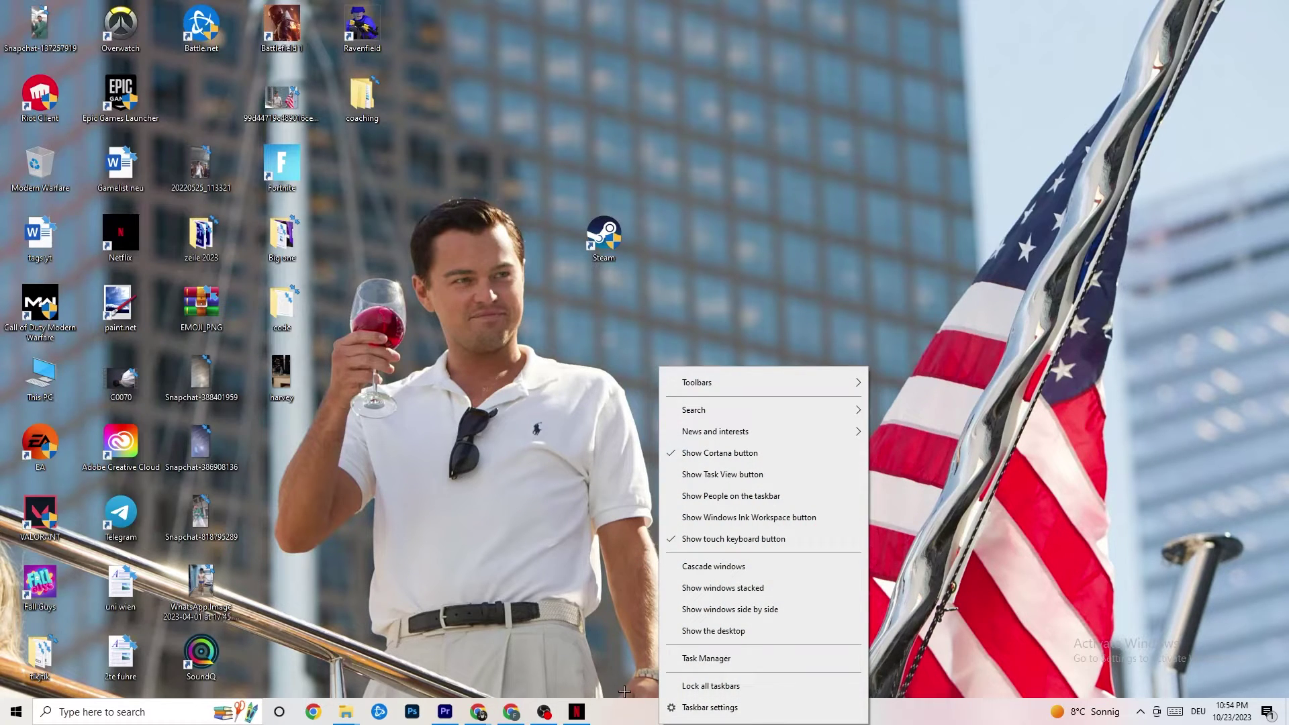
left_click(699, 659)
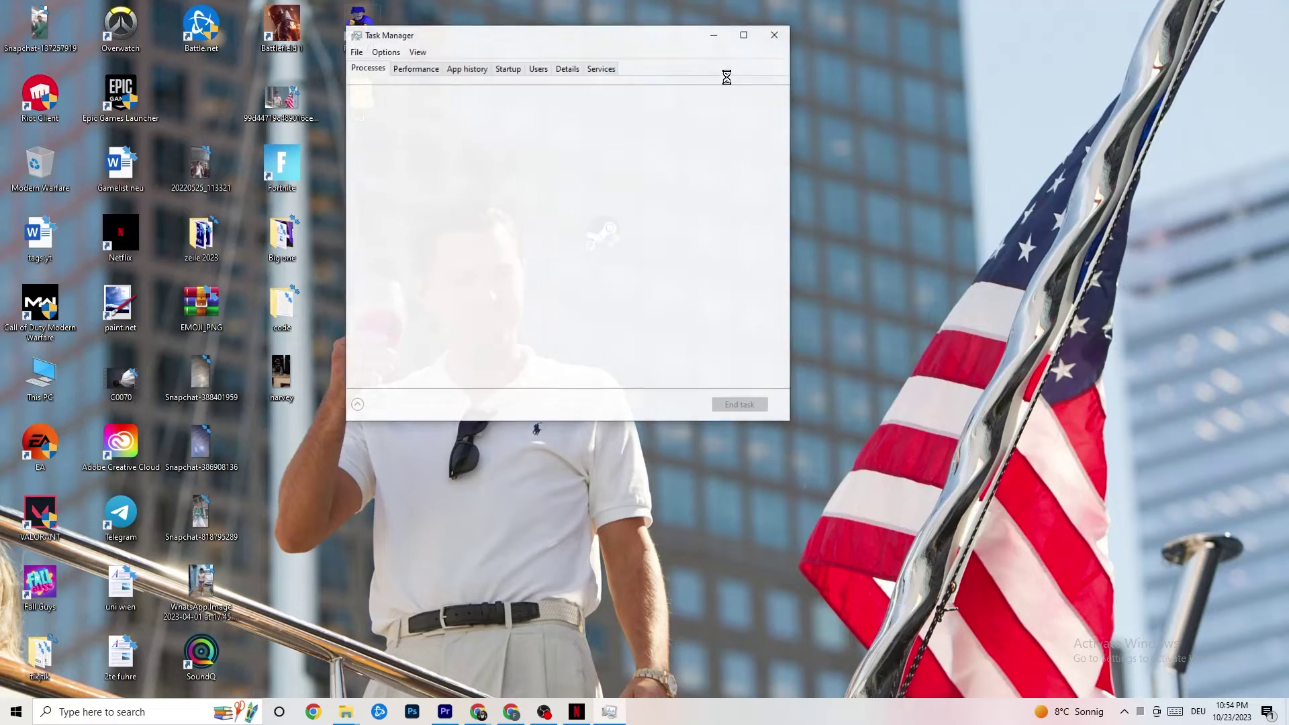
left_click(739, 41)
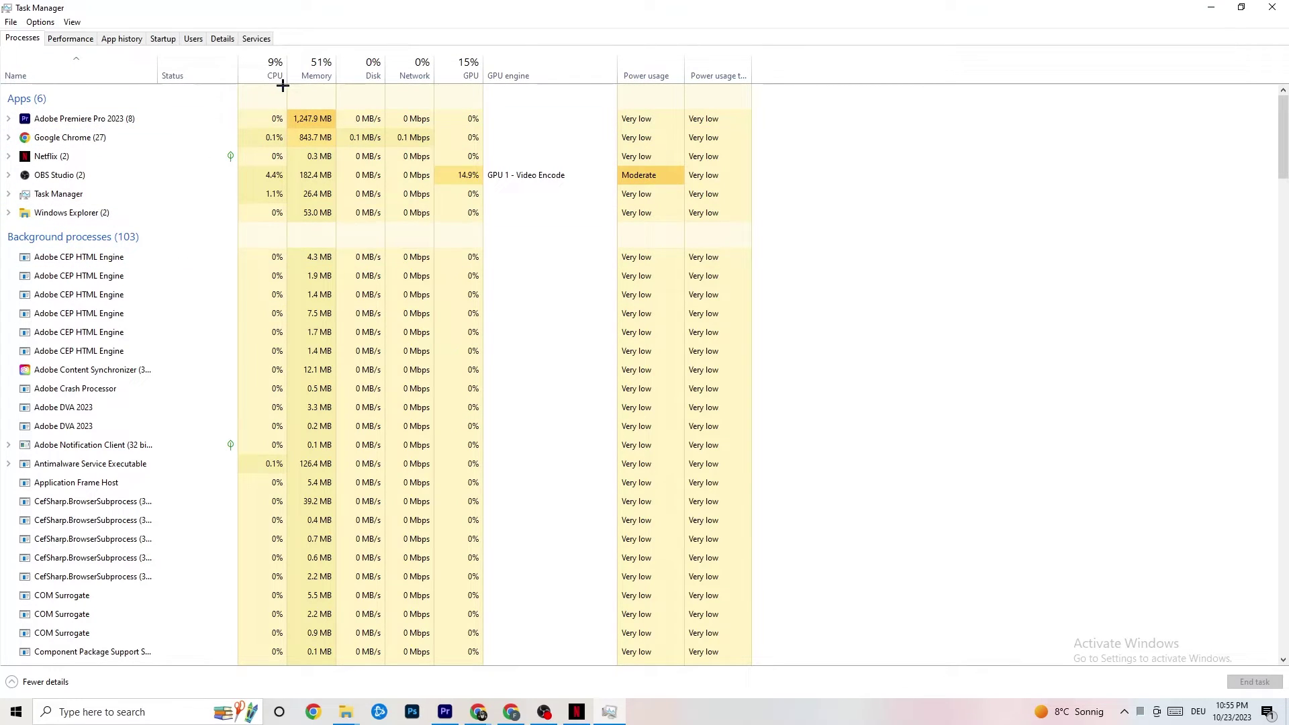
scroll(273, 504, "down", 8)
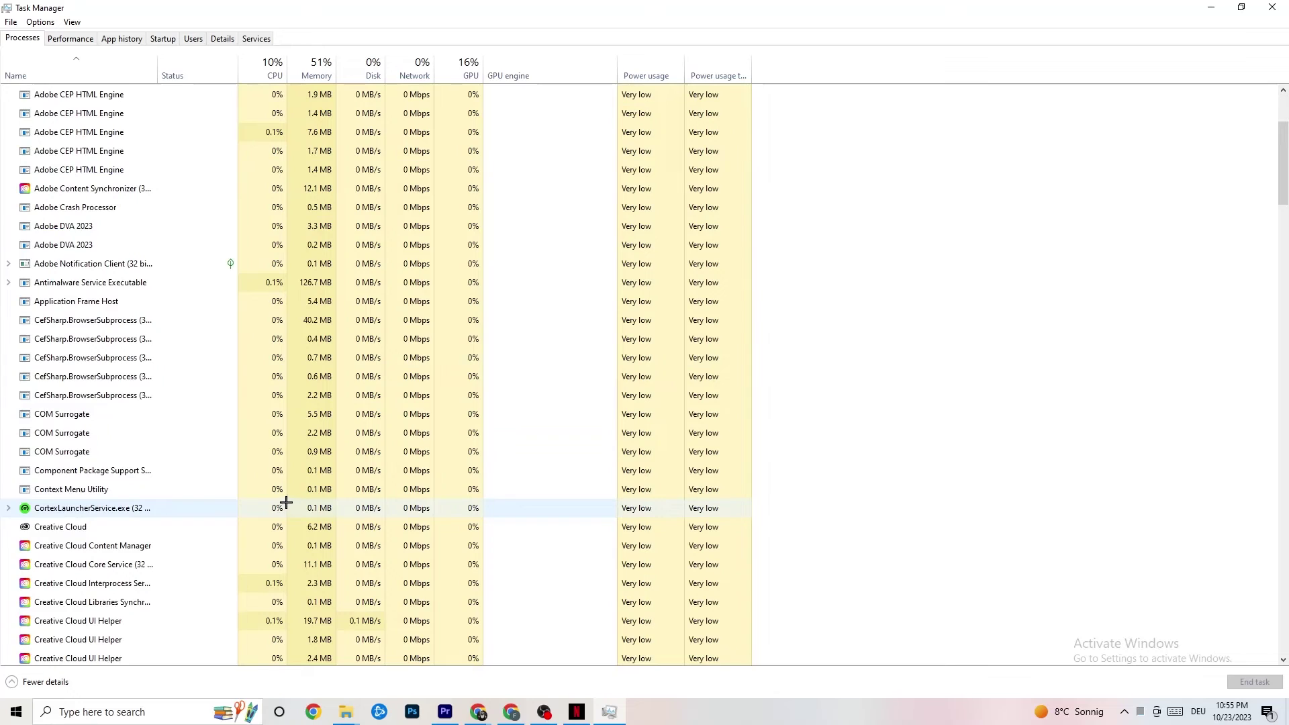
scroll(250, 433, "up", 8)
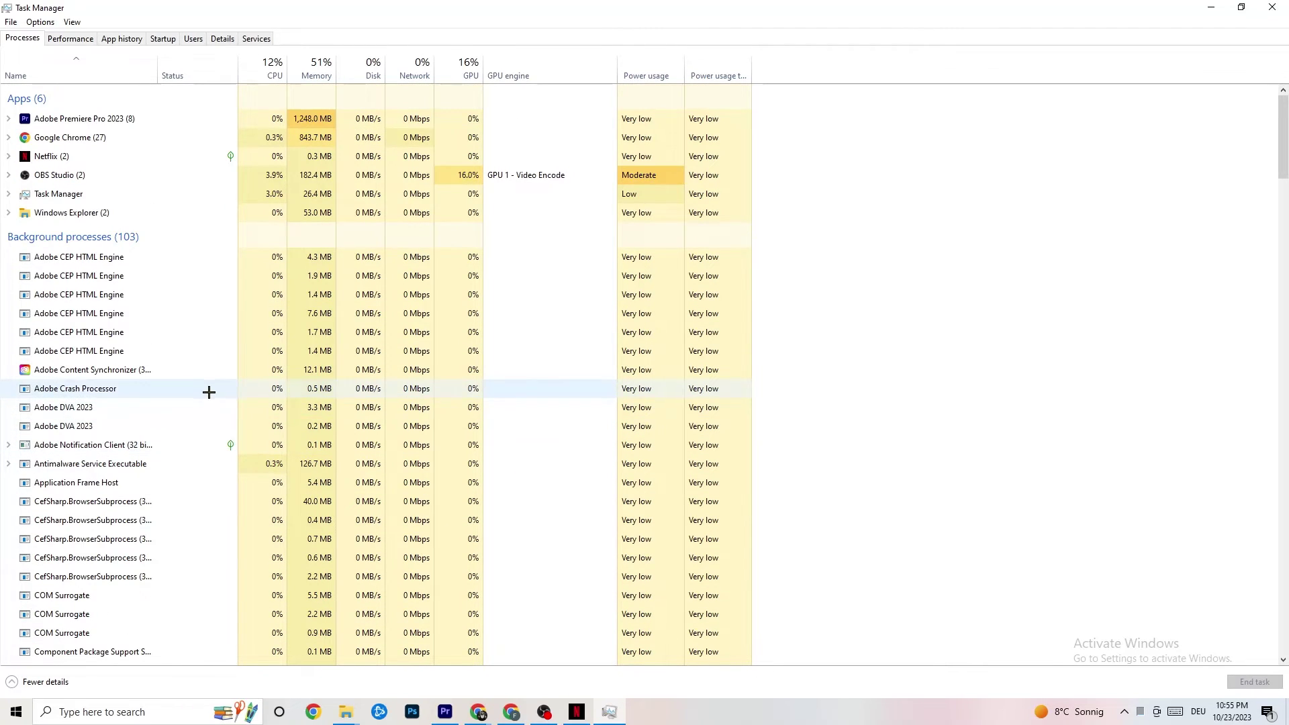
right_click(82, 158)
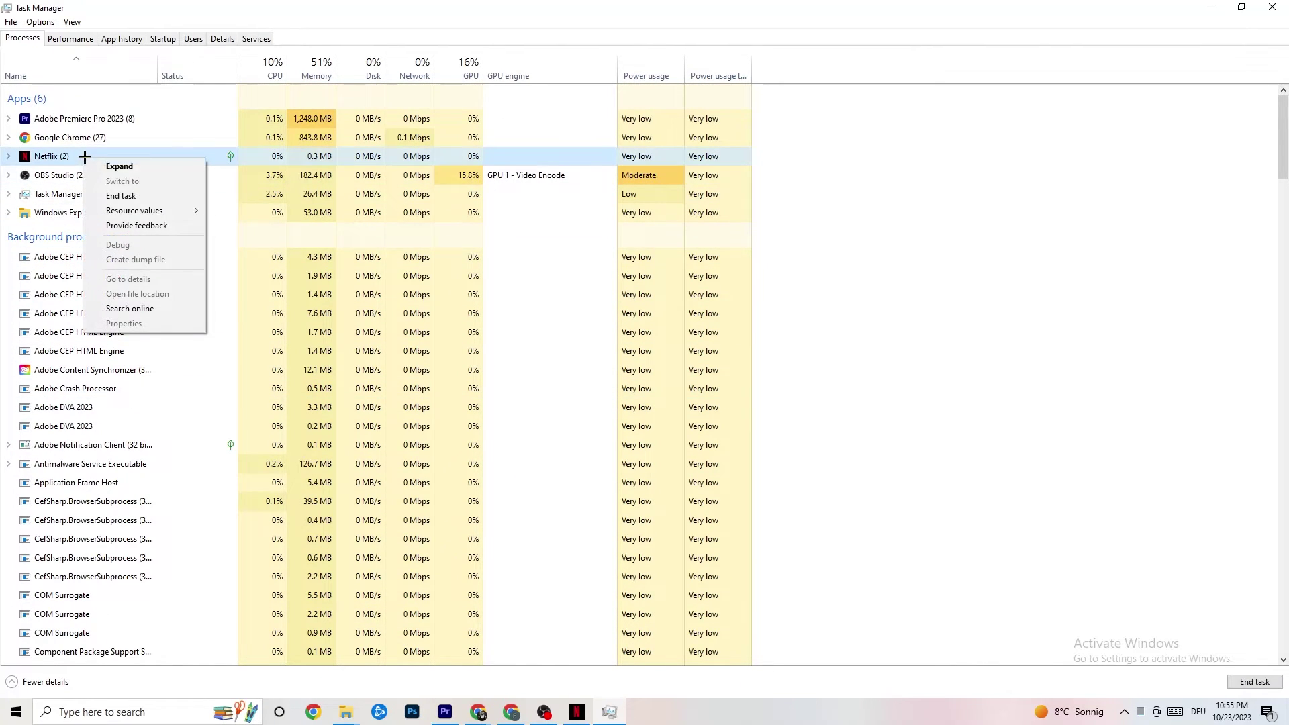
left_click(920, 262)
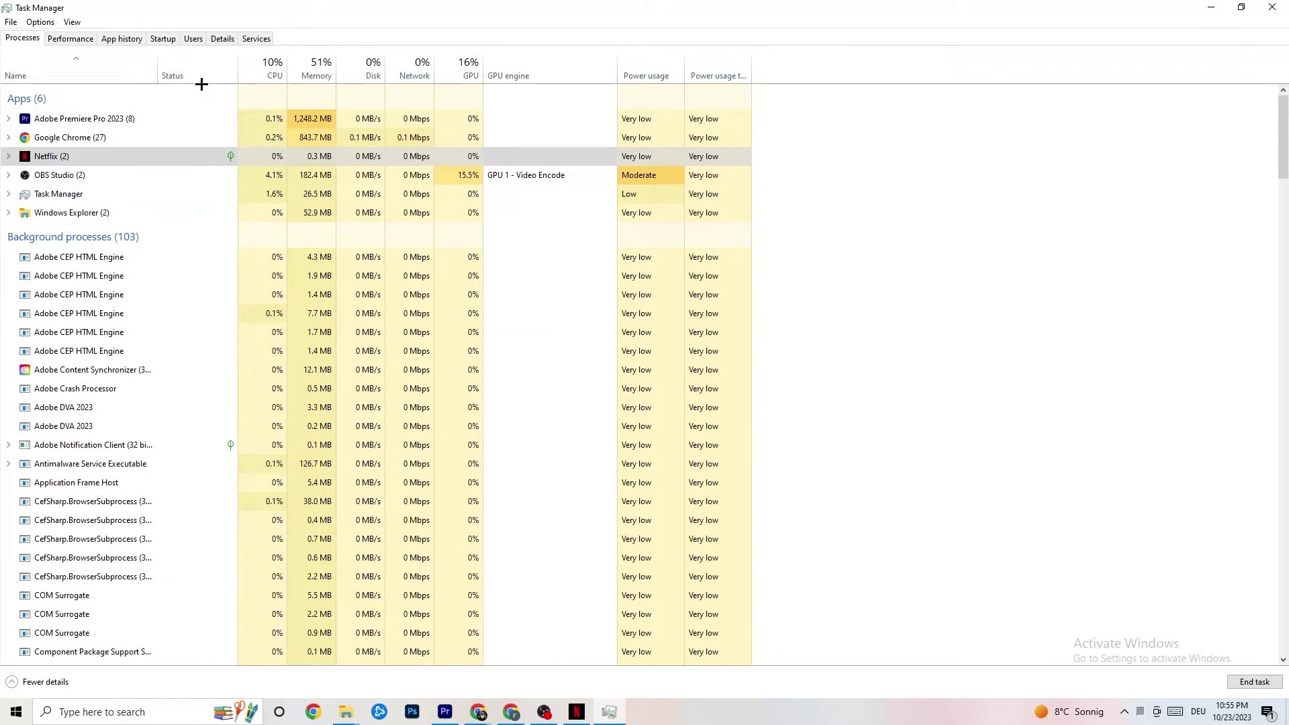
- Check Adobe Premiere Pro's priority options on the Details tab, then view the Startup apps list
left_click(214, 39)
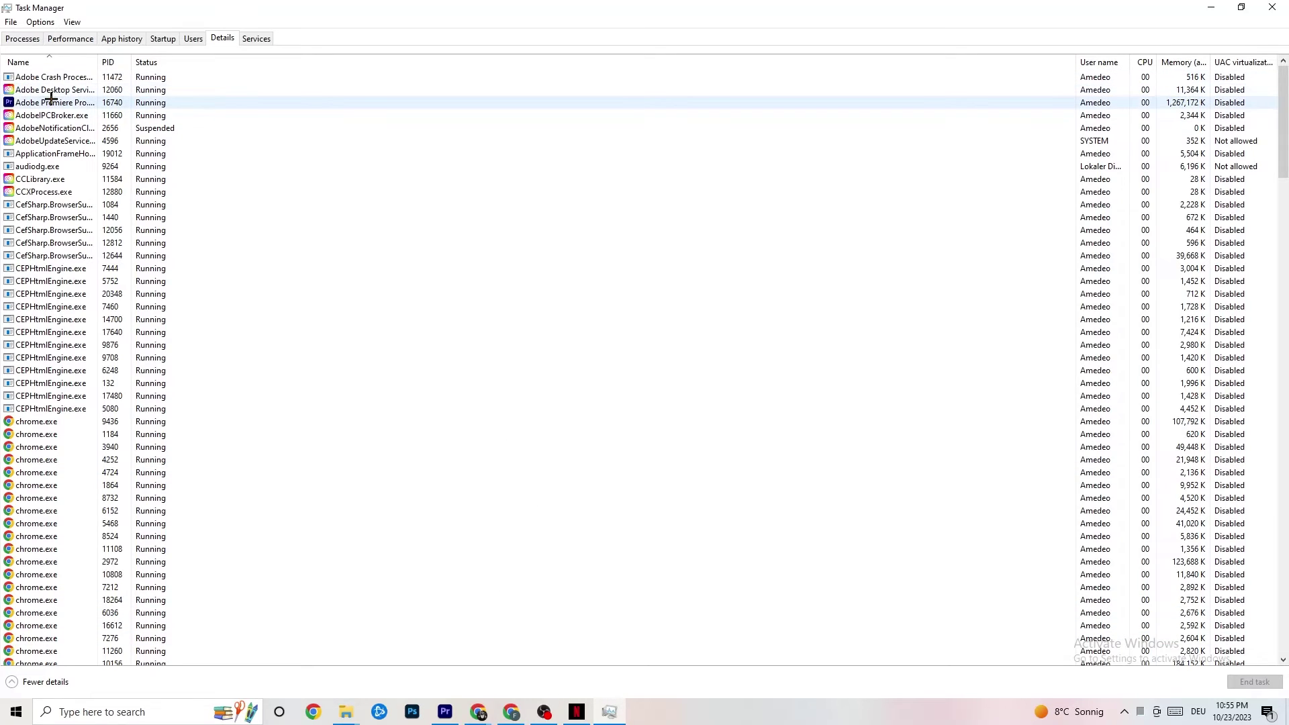
right_click(127, 105)
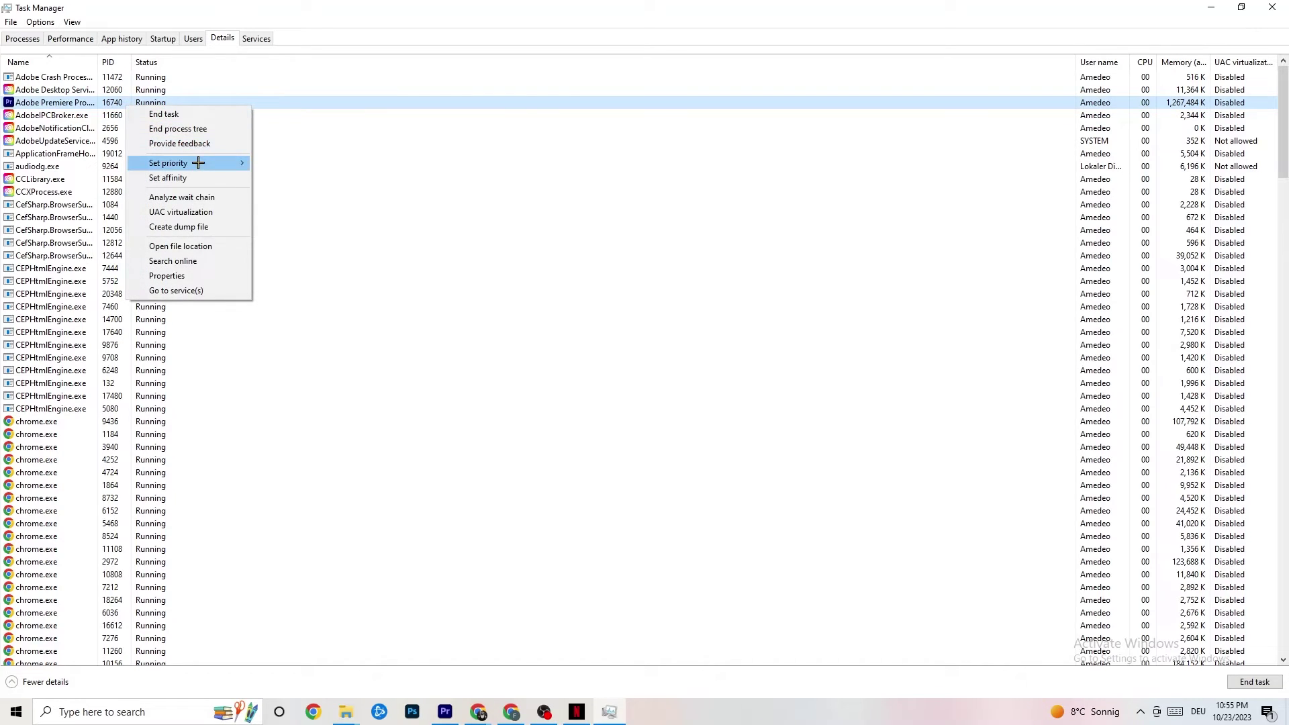
mouse_move(198, 163)
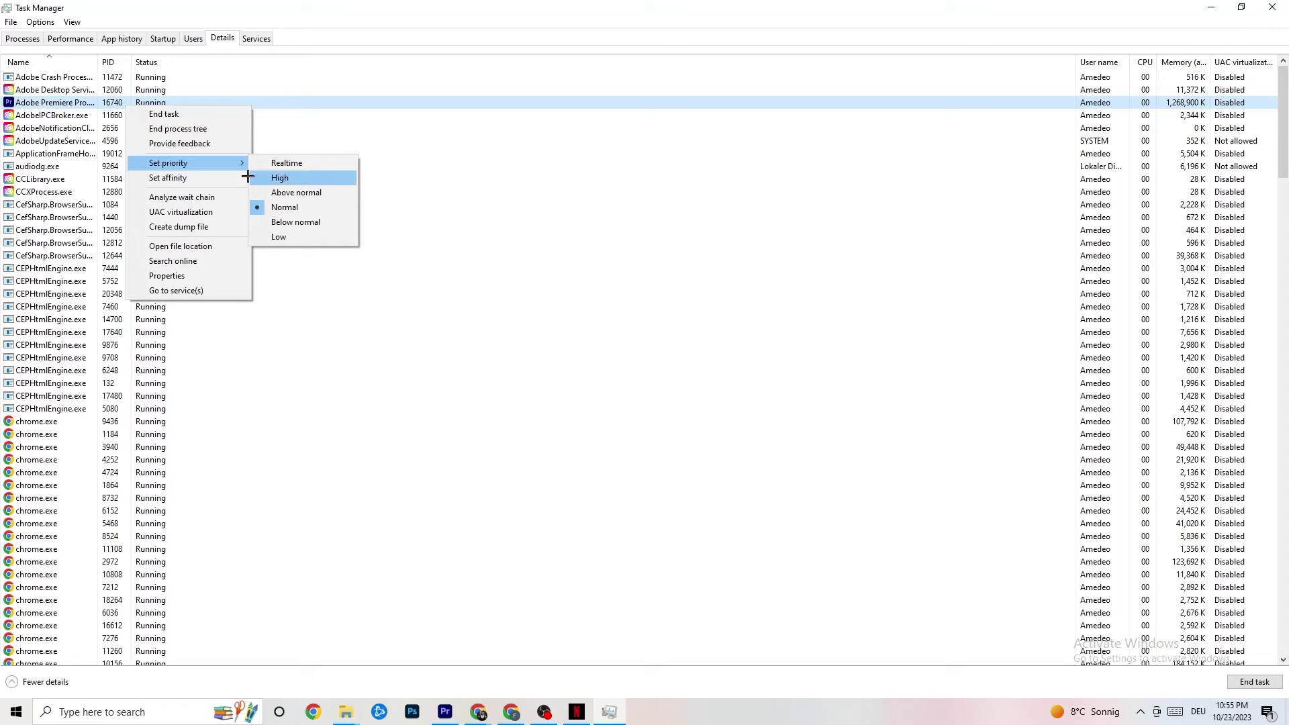
left_click(209, 162)
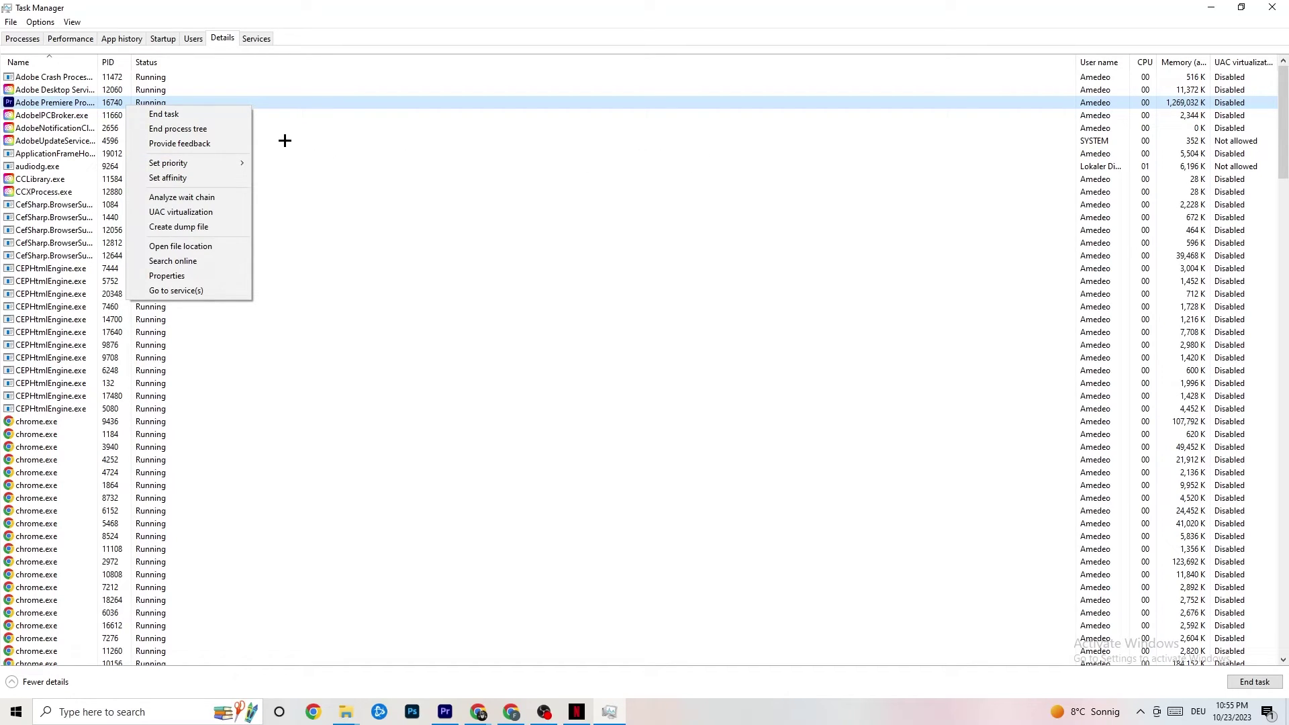
left_click(163, 38)
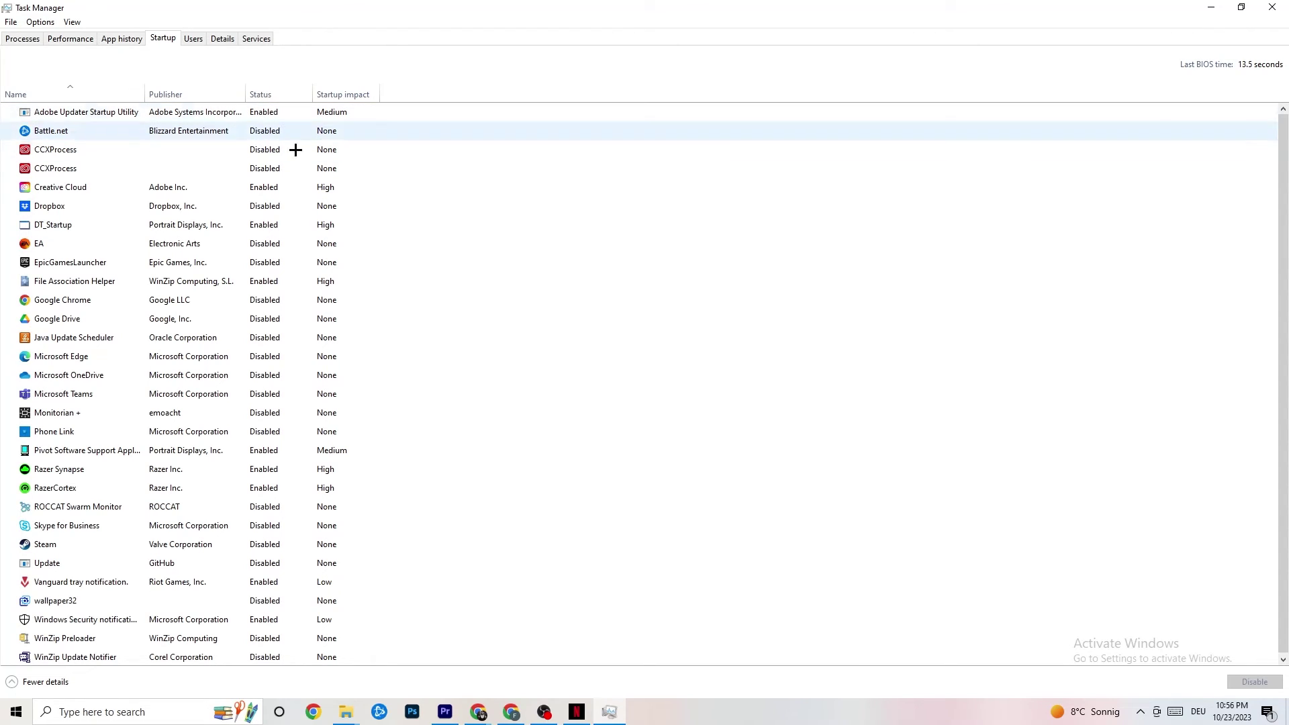
right_click(186, 321)
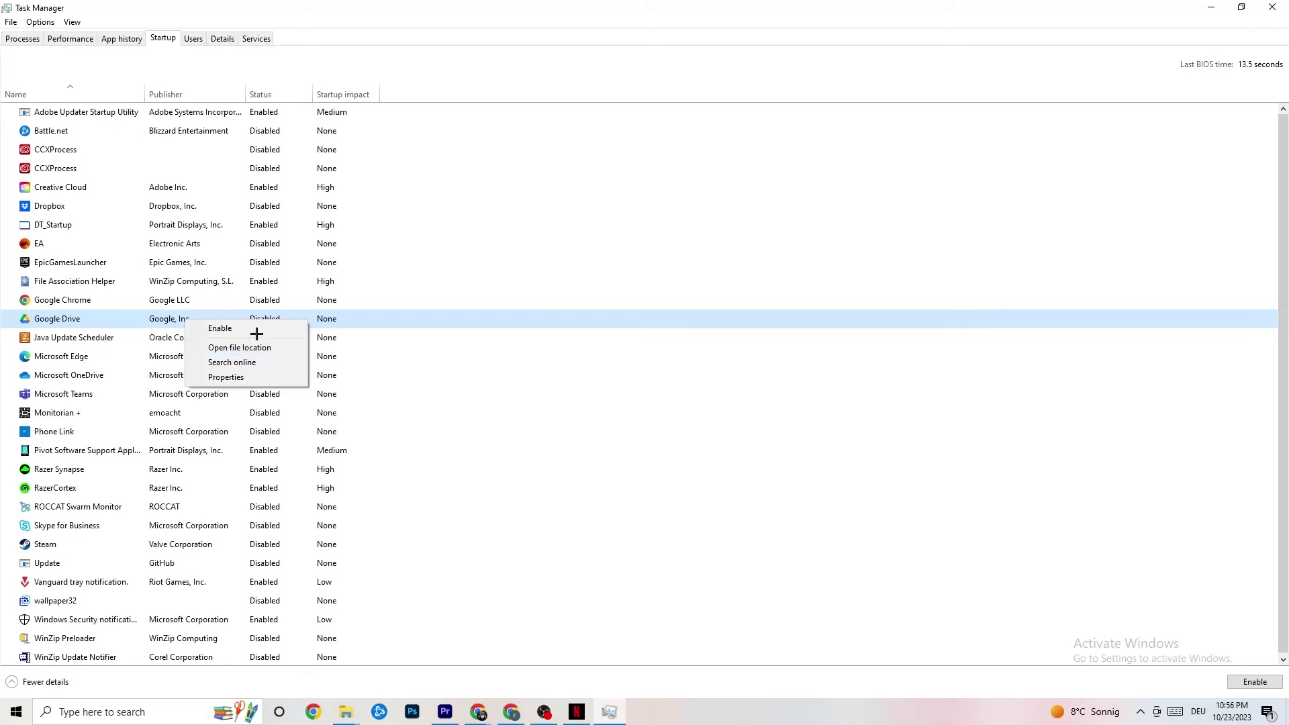
right_click(255, 452)
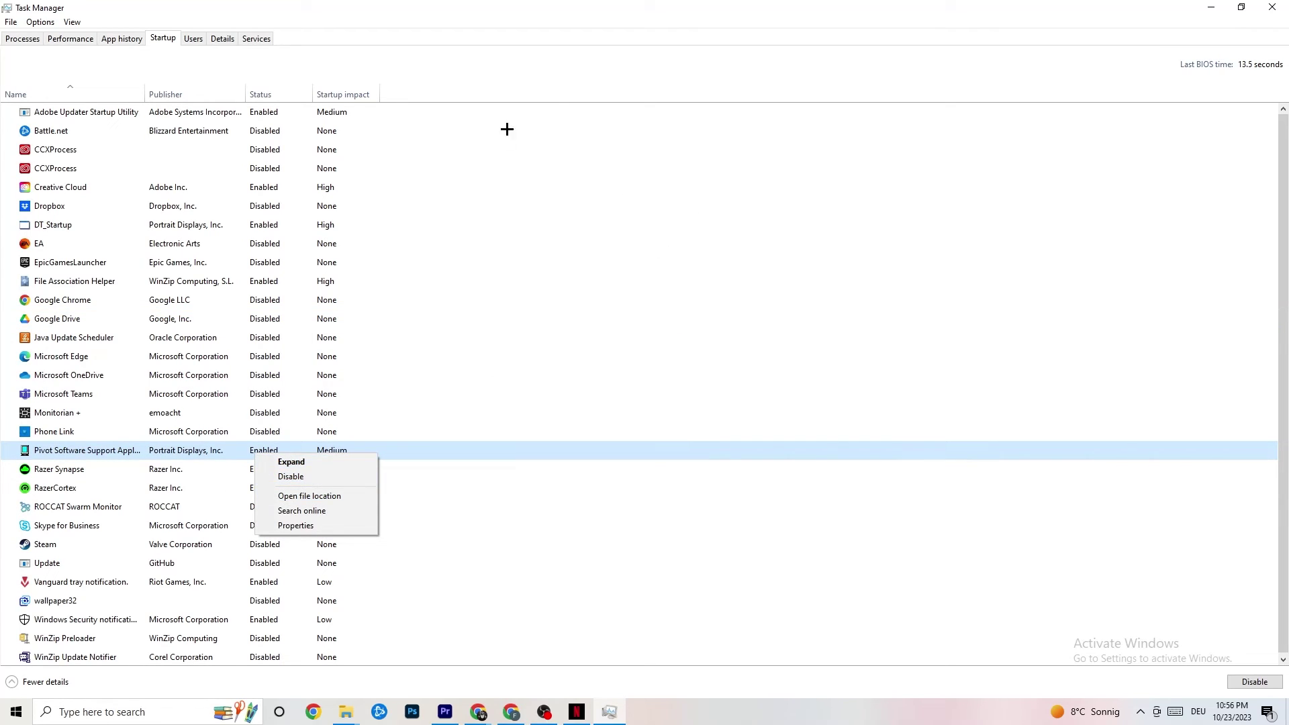
left_click(522, 21)
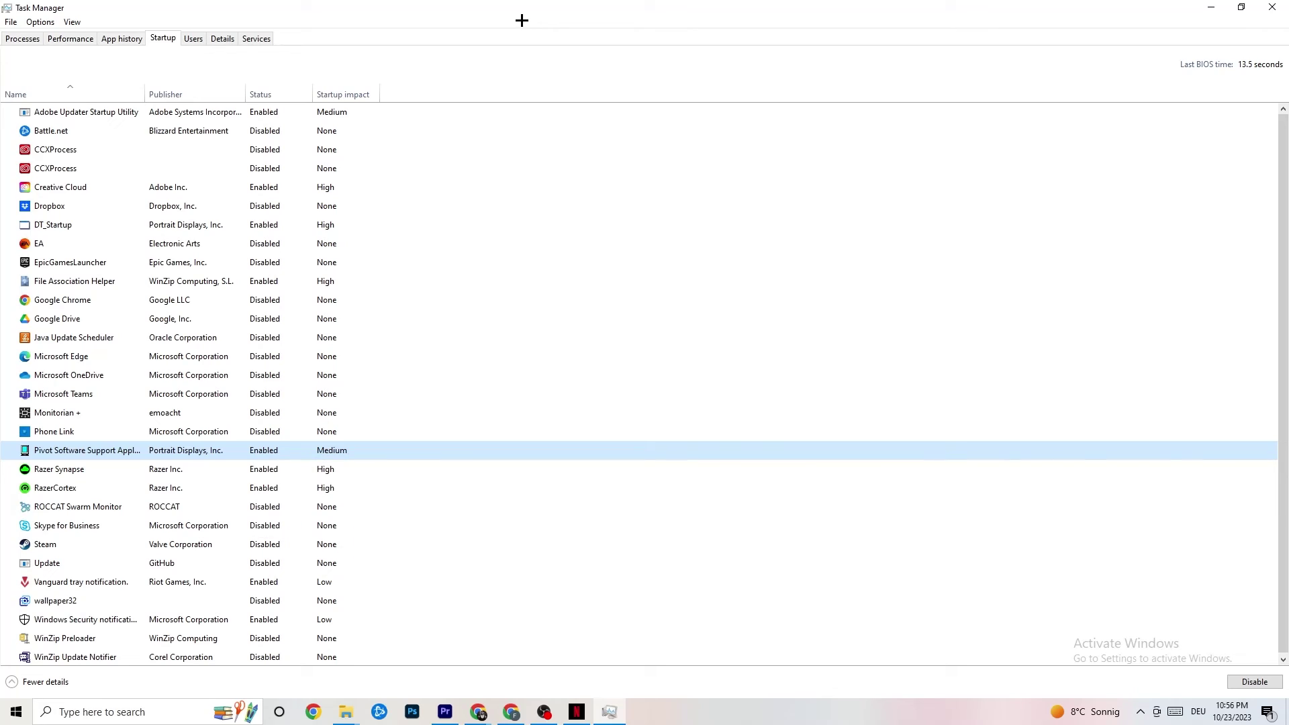